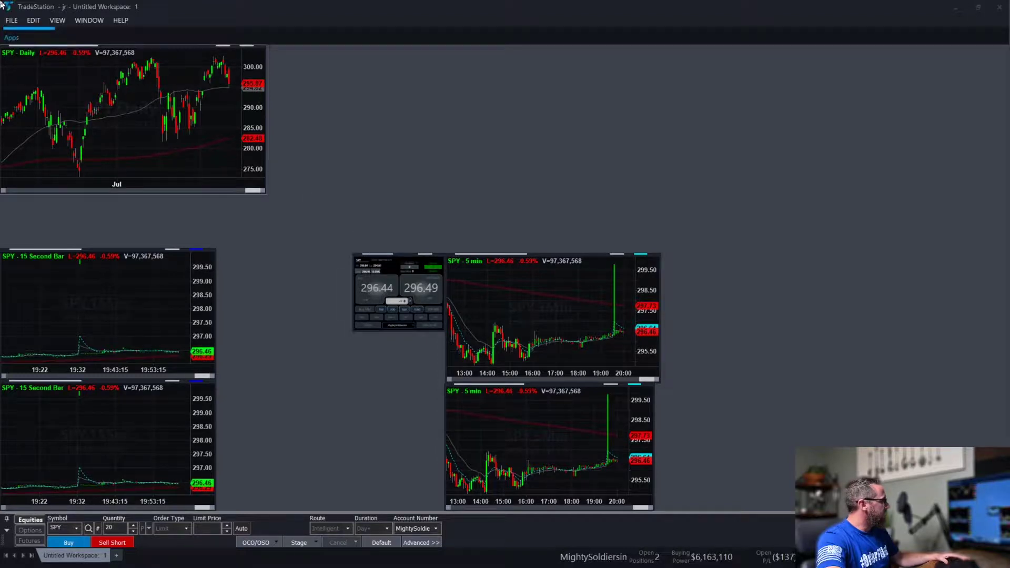
Step: Add a new SPY Quick Trade Bar and shrink it to a compact size
left_click(15, 36)
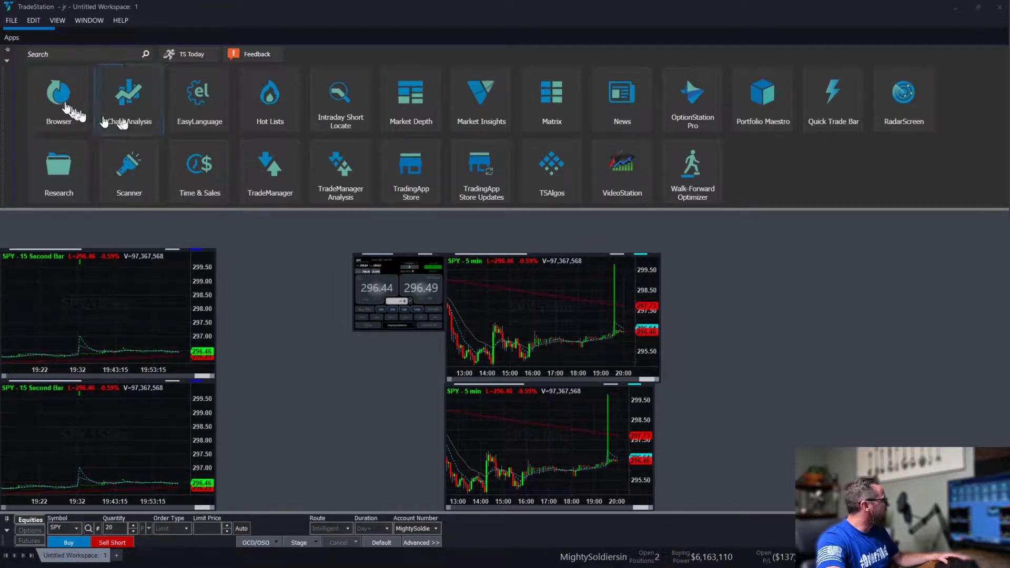
left_click(832, 104)
left_click(134, 181)
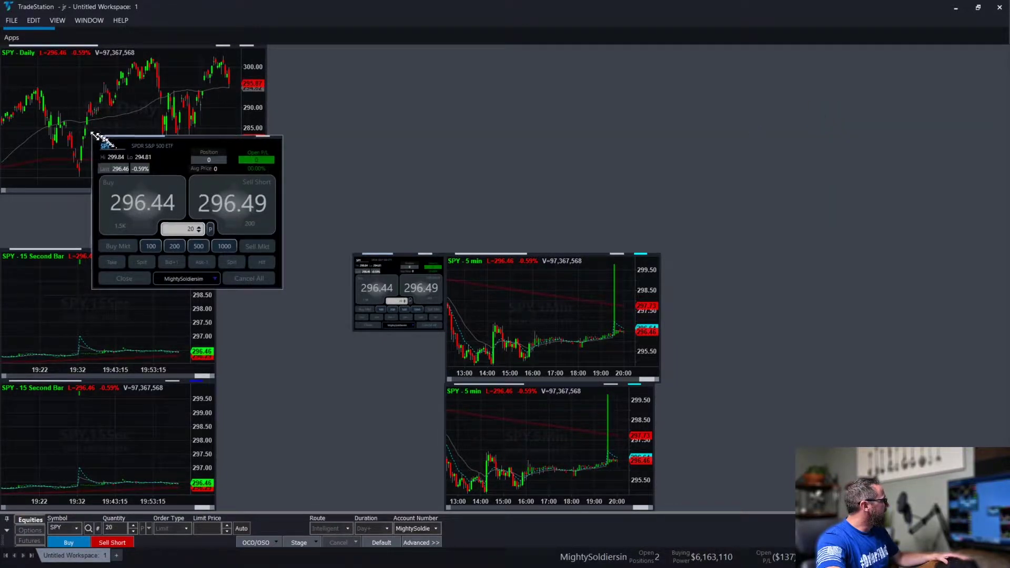
left_click_drag(96, 138, 177, 203)
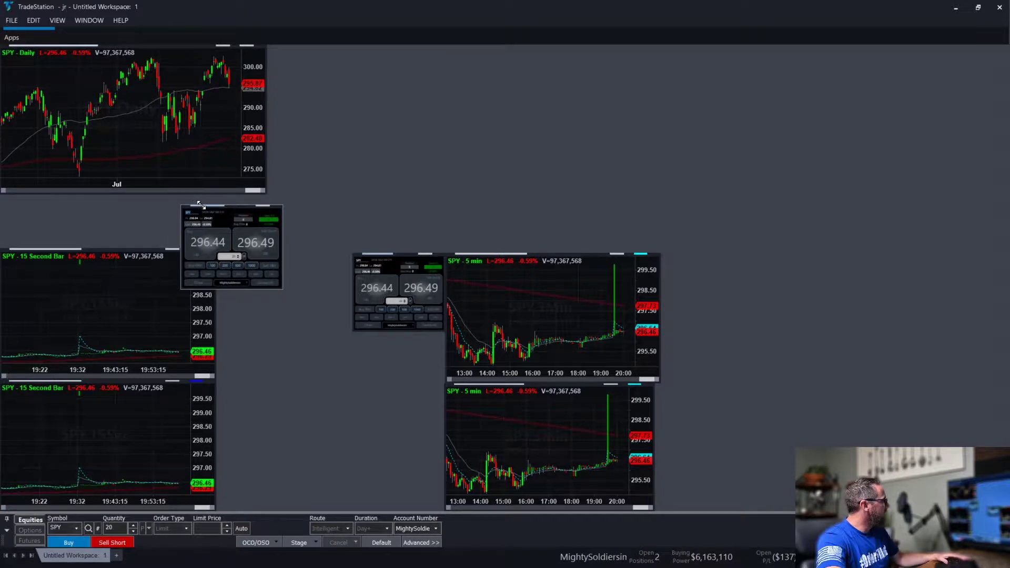
Step: Line both trade bars up side by side beside the 15-second charts at matching height
left_click_drag(207, 206, 243, 250)
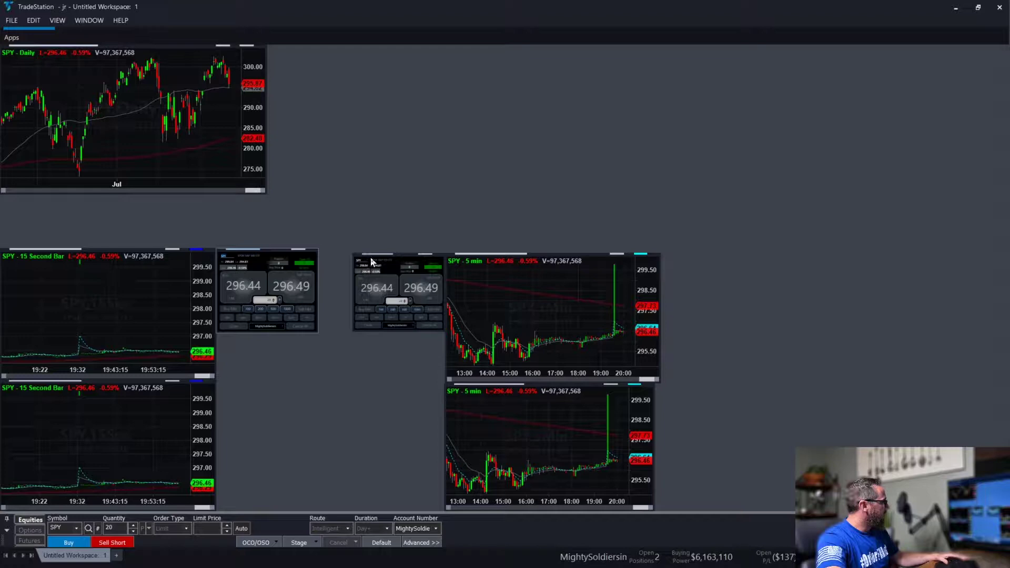
left_click_drag(378, 254, 345, 250)
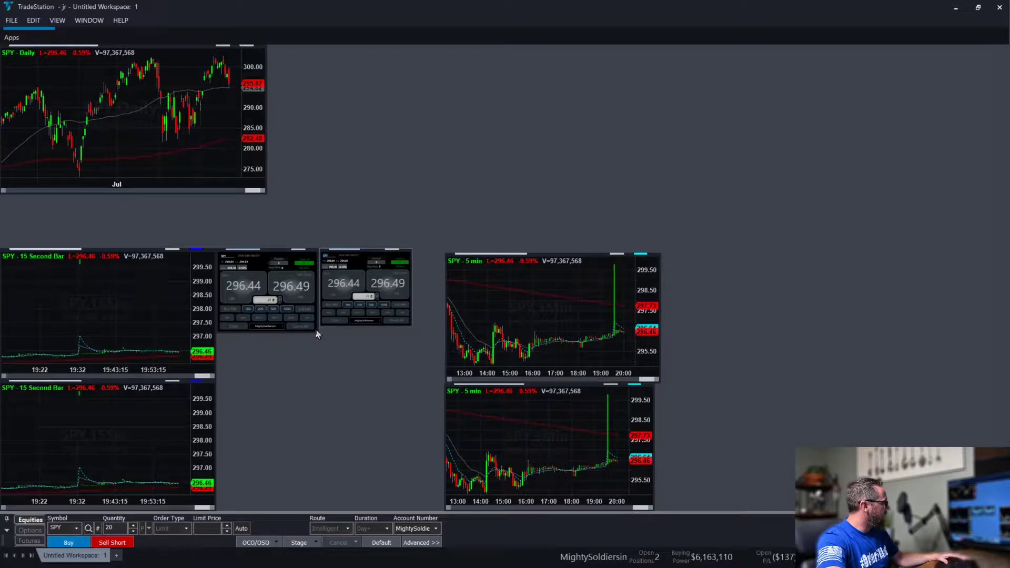
left_click_drag(317, 332, 320, 328)
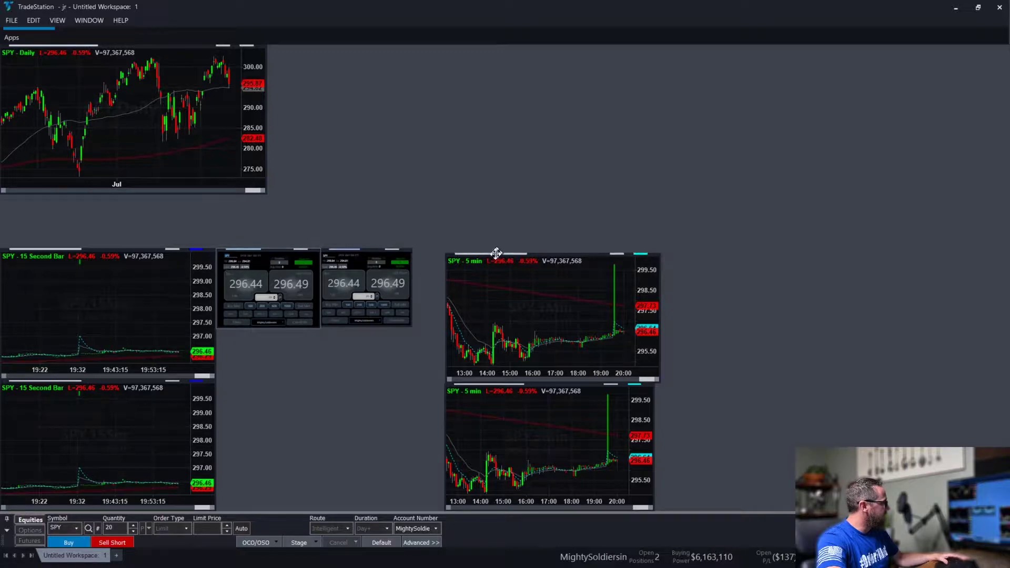
Step: Dock both SPY 5-minute charts against the trade bars, stacked, with the lower one resized to match width
left_click_drag(492, 254, 460, 247)
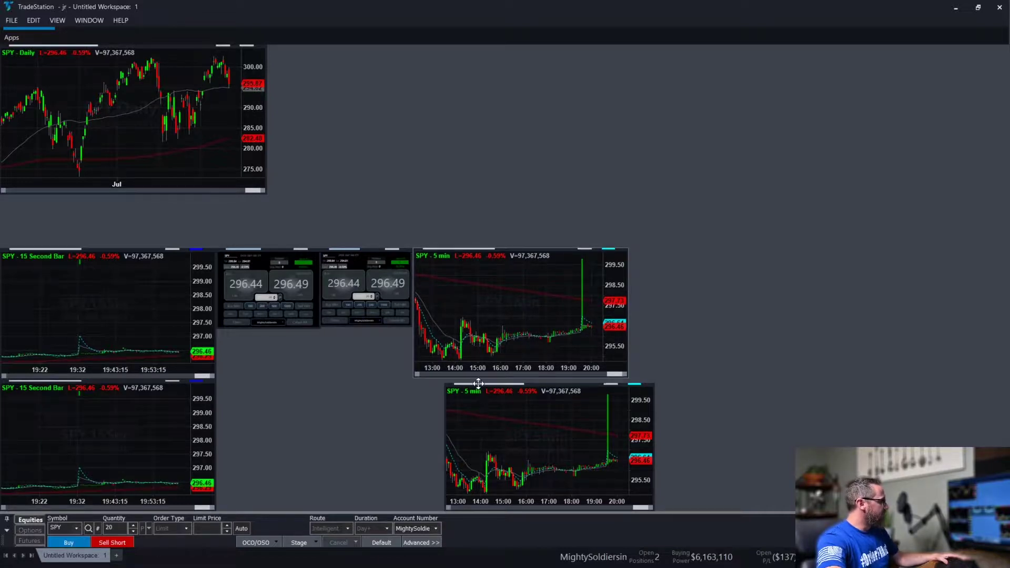
left_click_drag(479, 383, 448, 379)
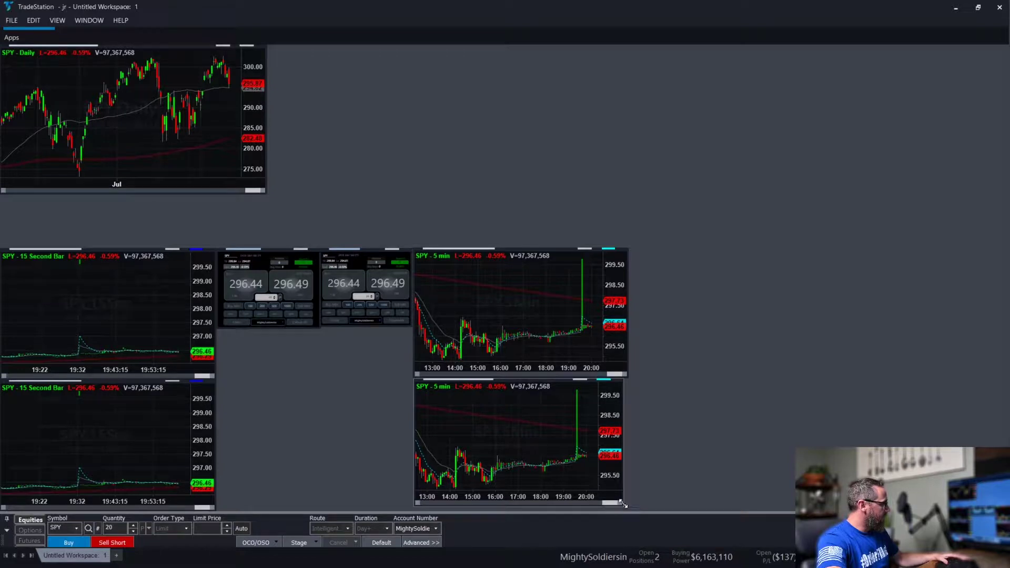
mouse_move(623, 504)
left_mouse_down()
mouse_move(636, 513)
mouse_move(626, 509)
left_mouse_up()
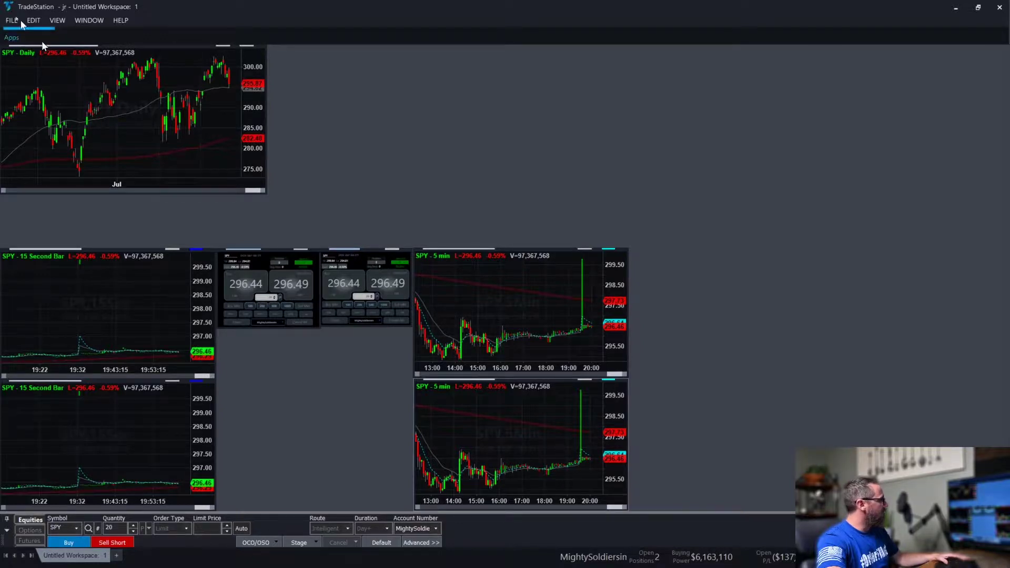
Step: Add a SPY Time & Sales window and shrink it beneath the first quick trade bar
left_click(10, 38)
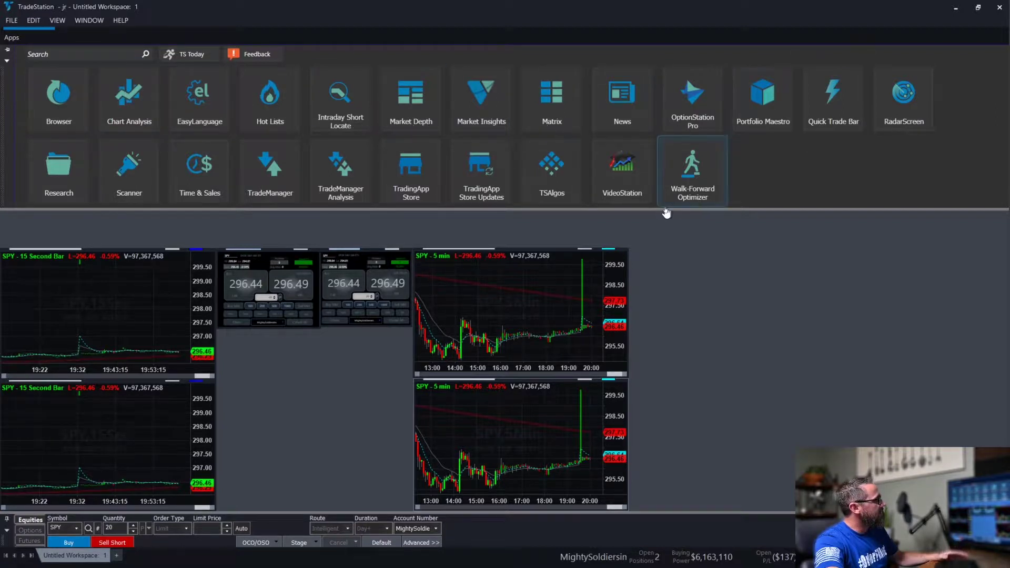
left_click(196, 177)
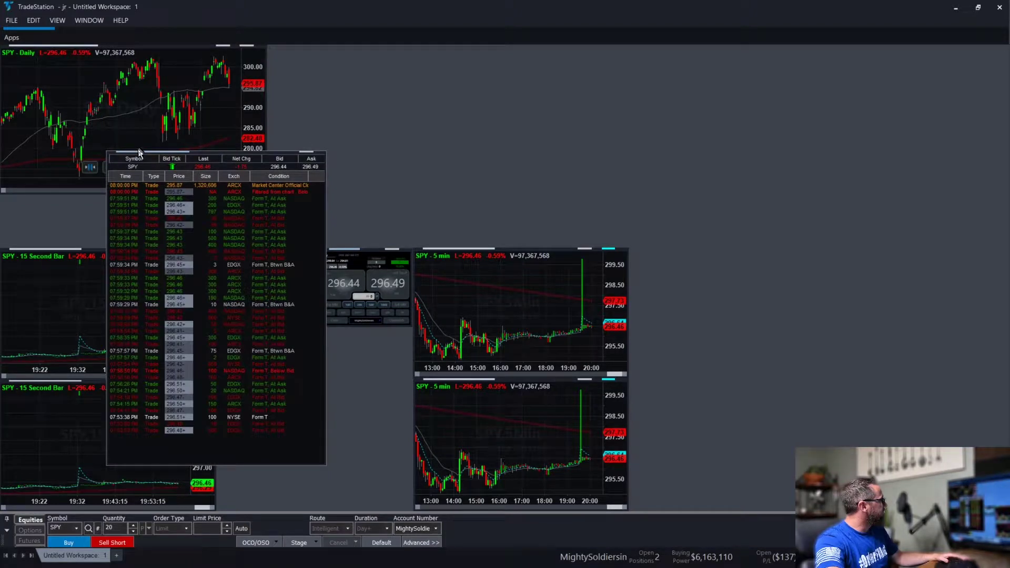
left_click_drag(124, 146, 248, 196)
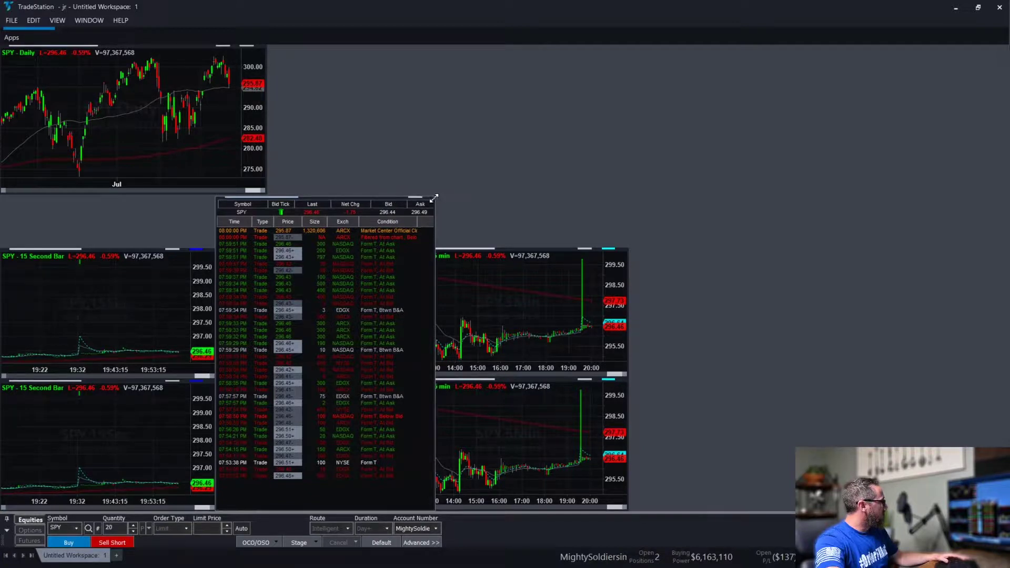
left_click_drag(434, 198, 319, 331)
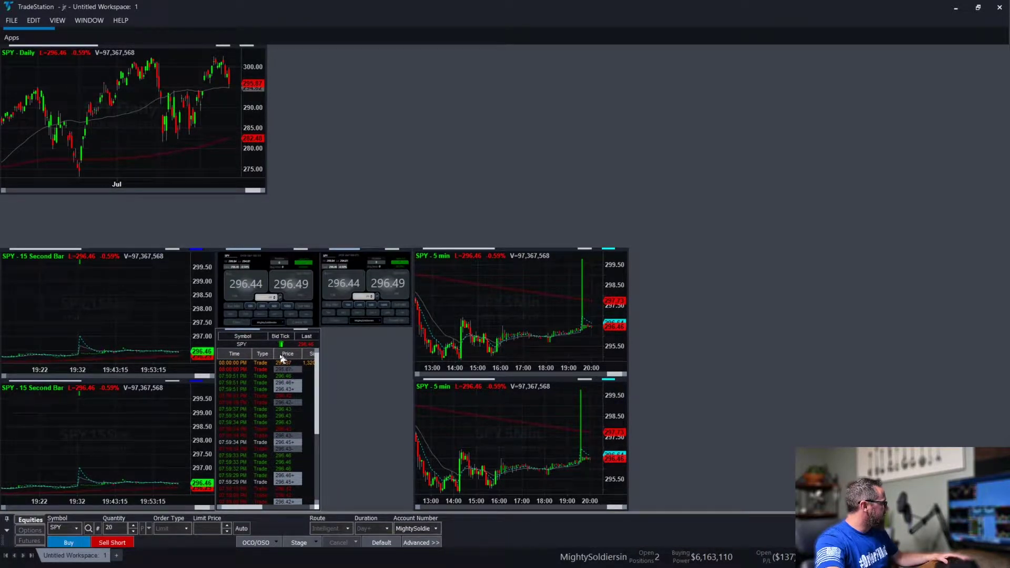
right_click(271, 372)
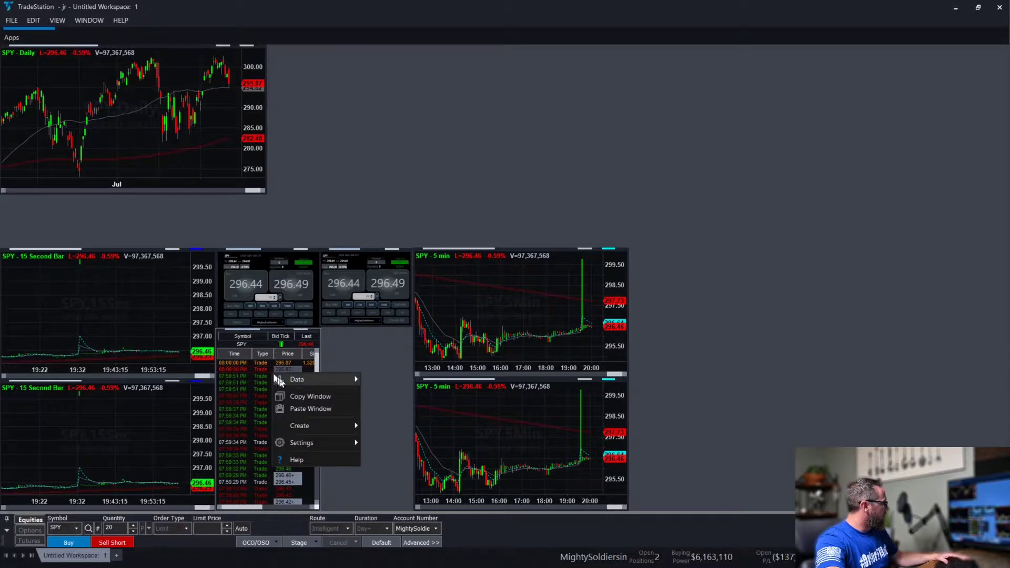
mouse_move(285, 381)
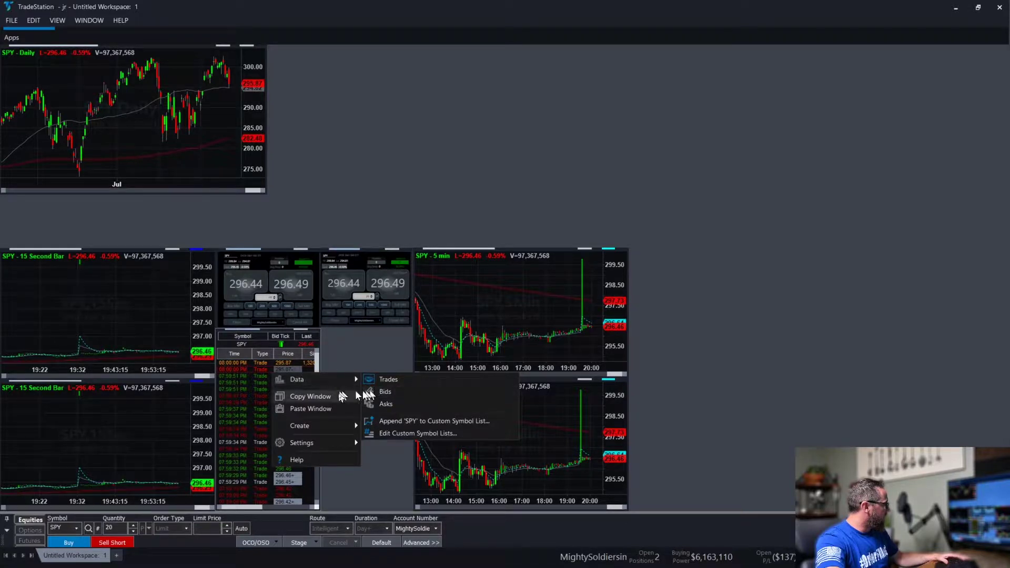
mouse_move(332, 443)
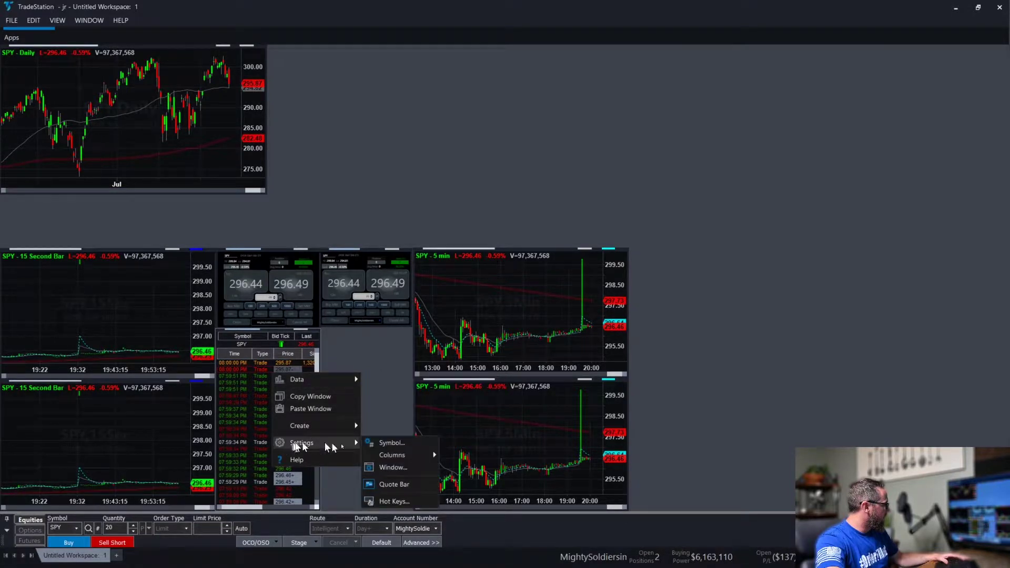
left_click(409, 466)
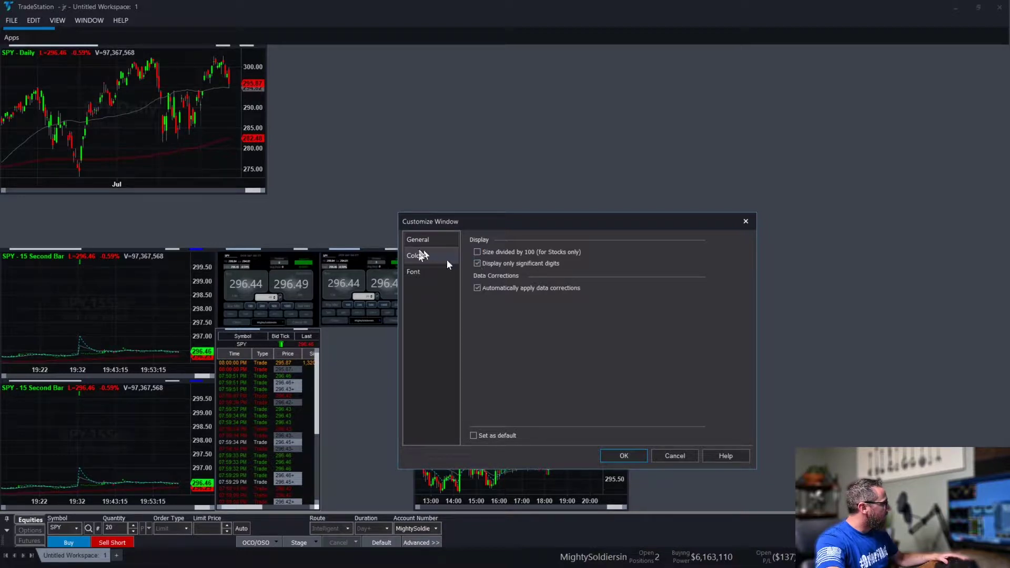
left_click(421, 255)
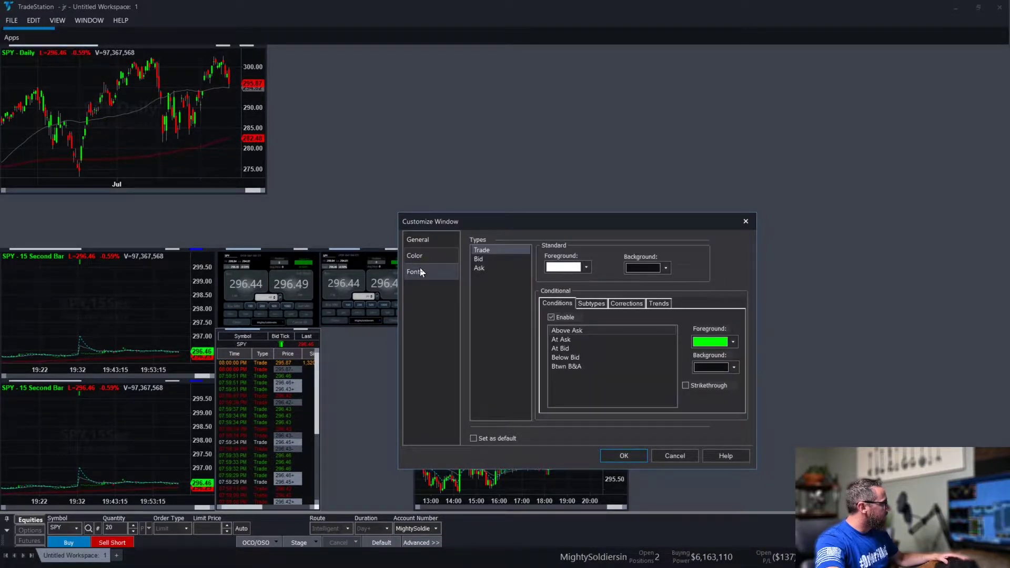
left_click(421, 272)
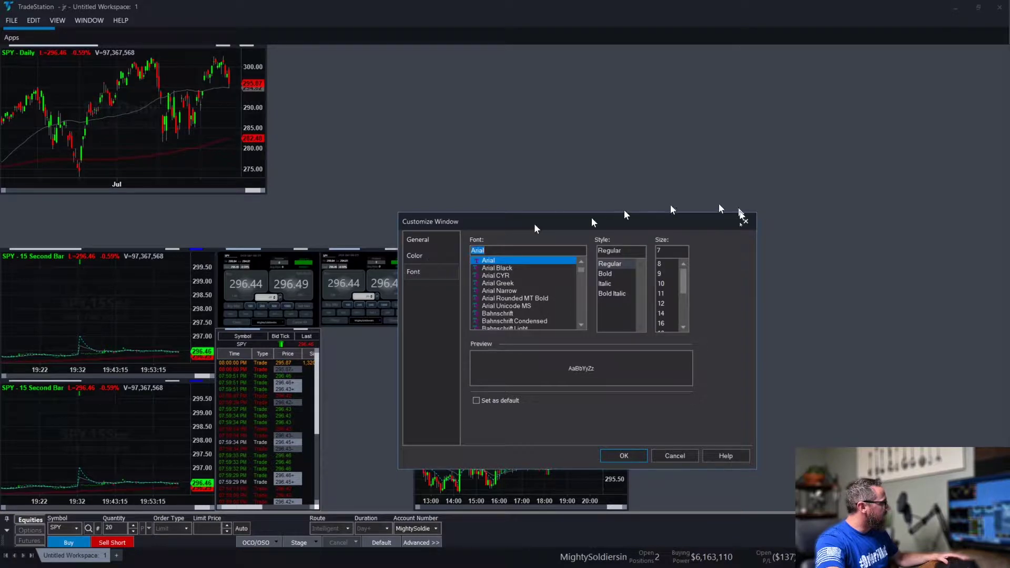
Step: Remove the Net Chg column from the Time & Sales quote bar
left_click(658, 456)
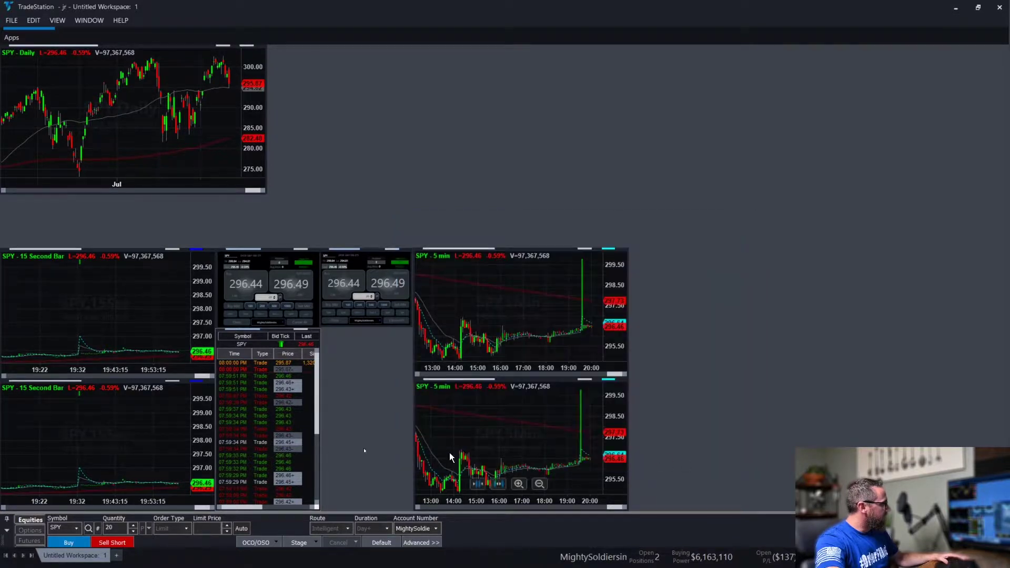
right_click(282, 420)
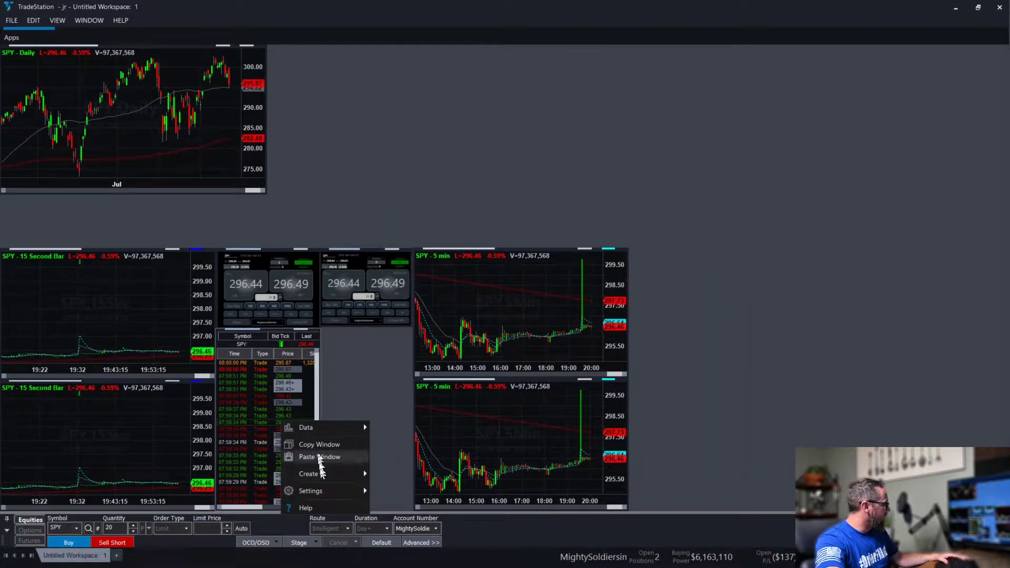
mouse_move(324, 492)
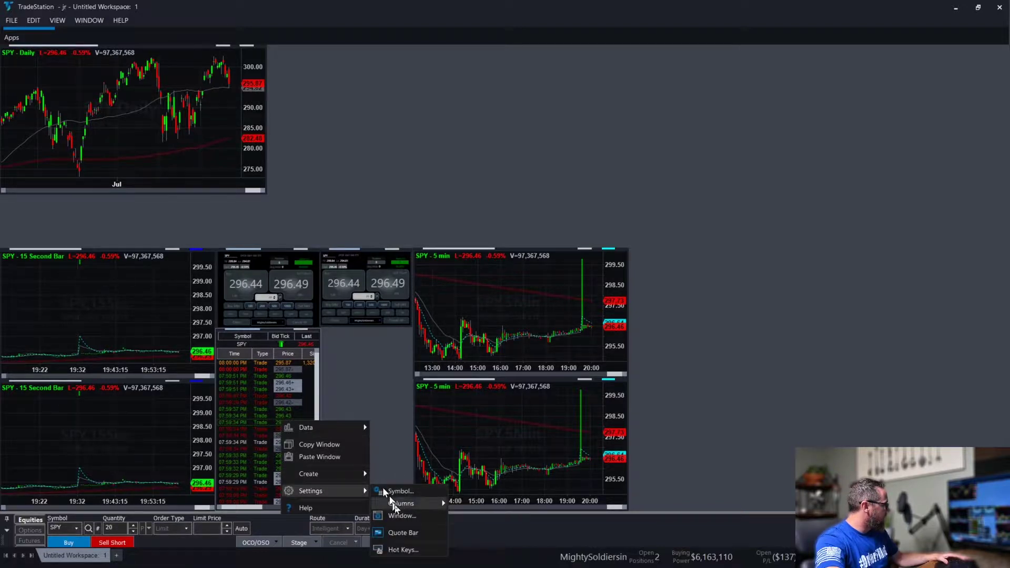
mouse_move(406, 503)
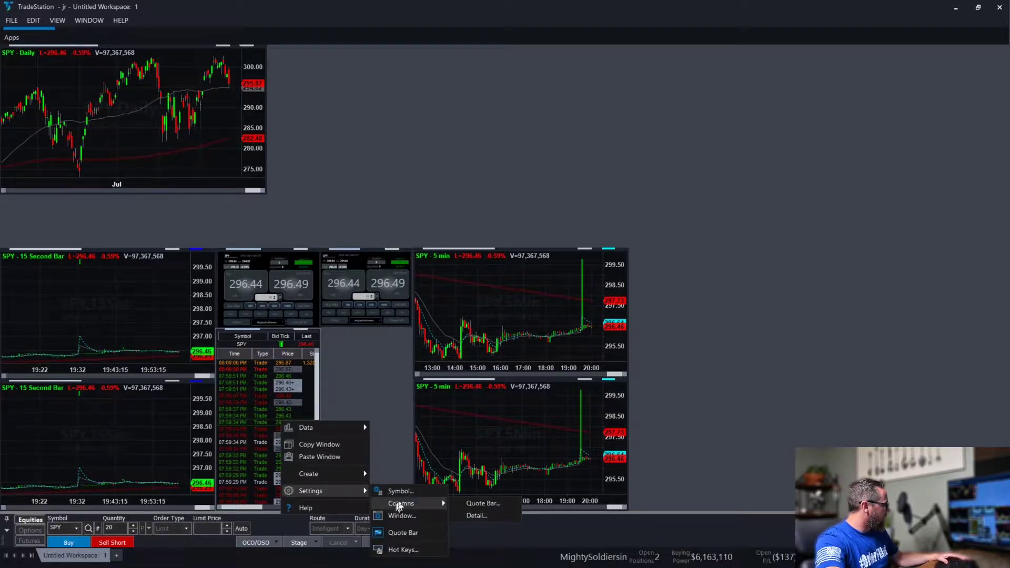
left_click(484, 504)
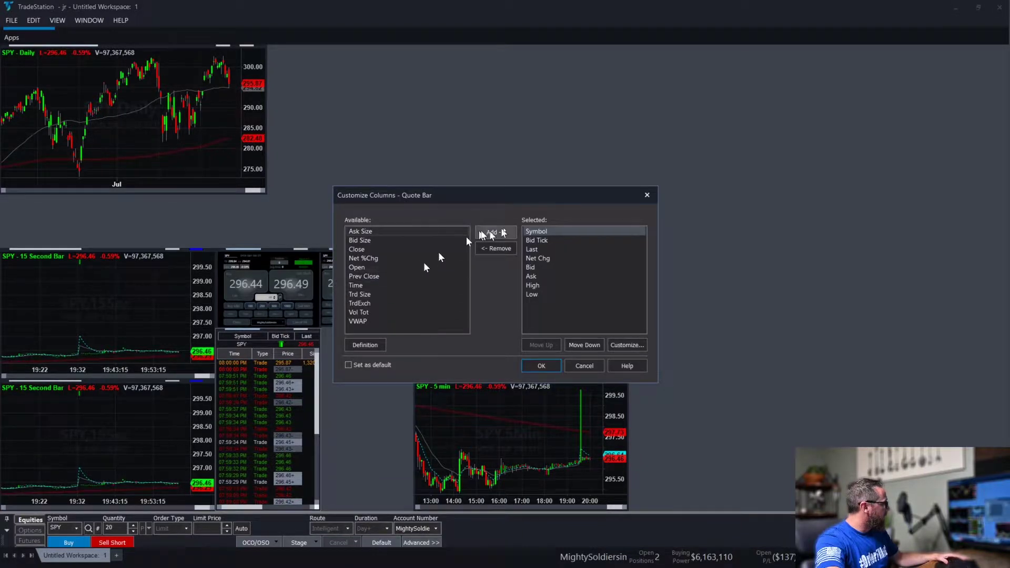
left_click(538, 259)
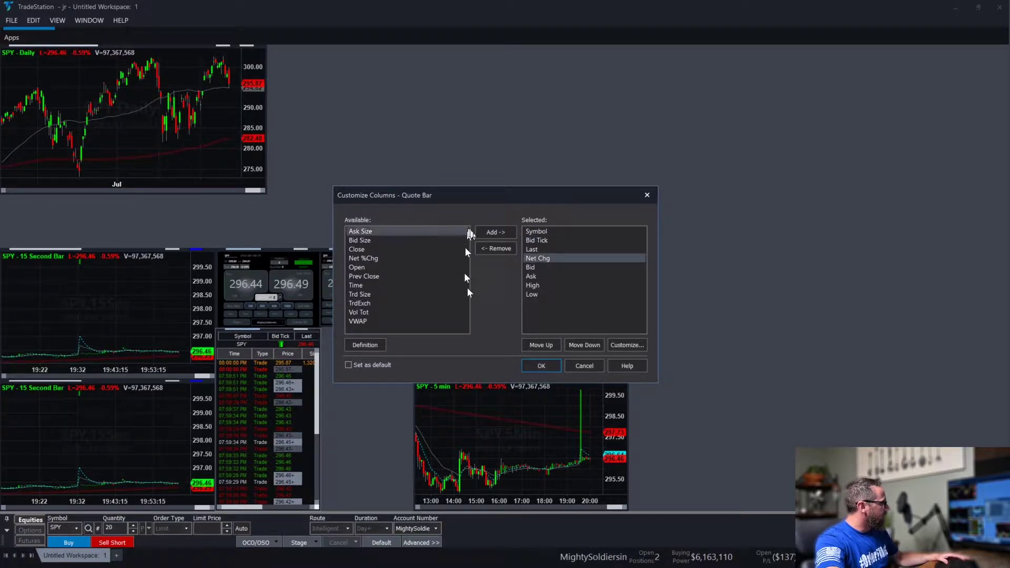
left_click(489, 249)
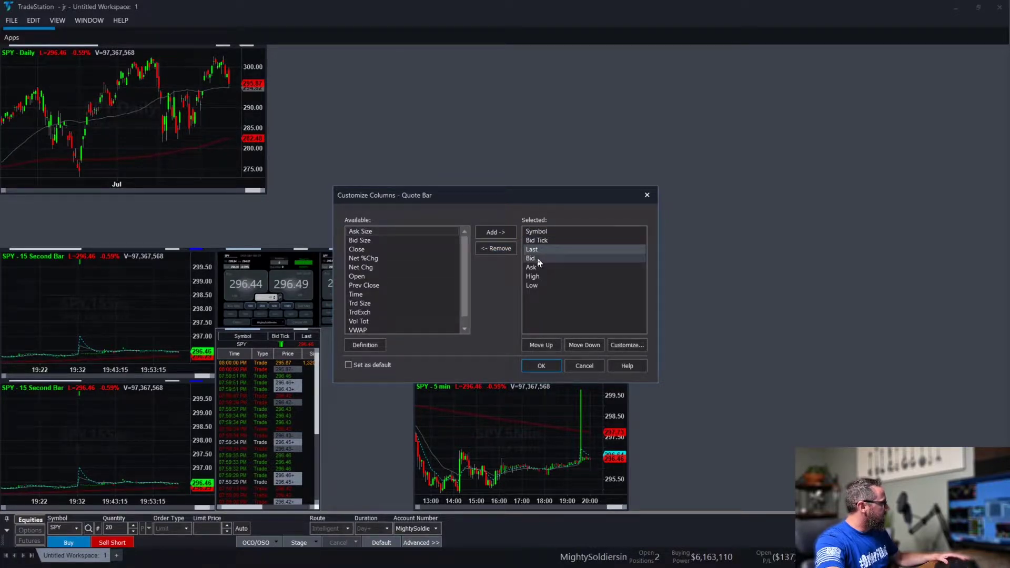
Step: Remove Bid, Ask, High and Low too, leaving Symbol, Bid Tick and Last
left_click(500, 249)
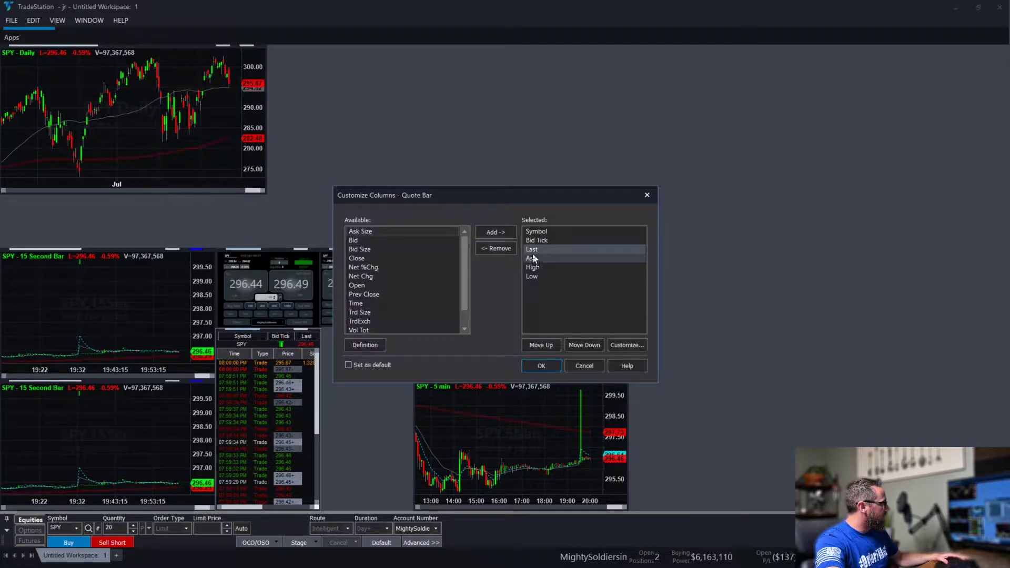
left_click(534, 258)
left_click(503, 249)
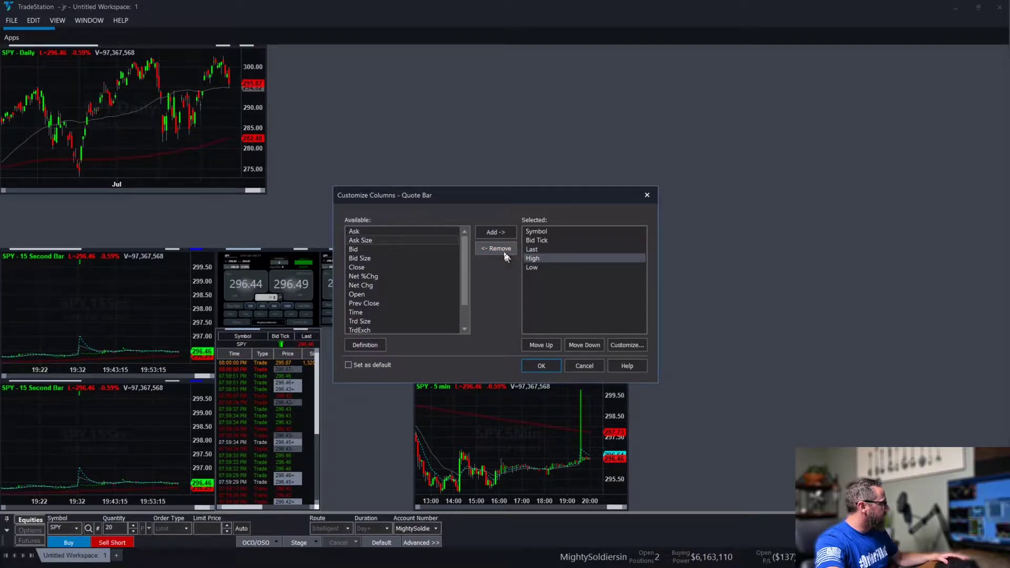
left_click(504, 251)
left_click(506, 251)
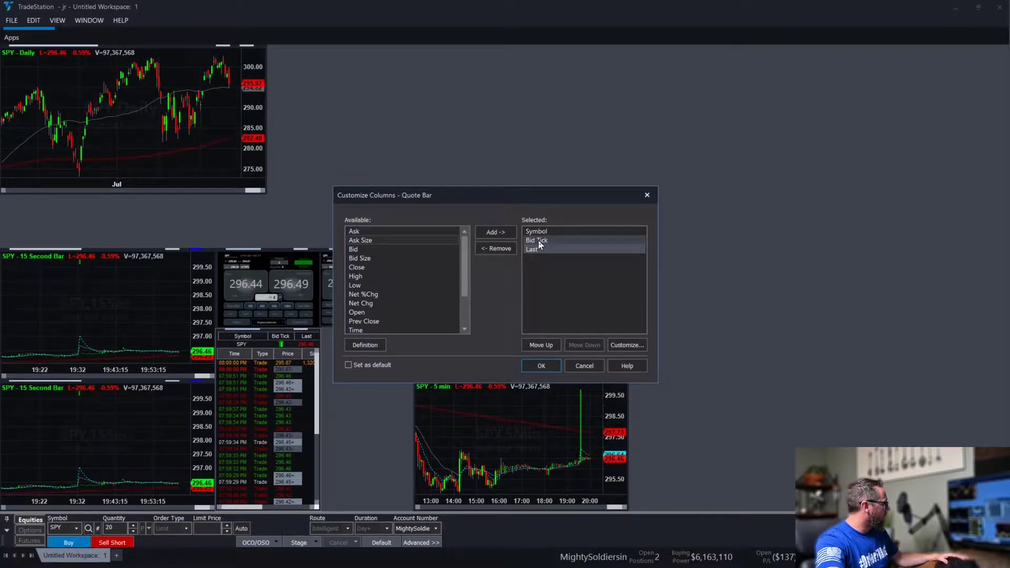
left_click(552, 365)
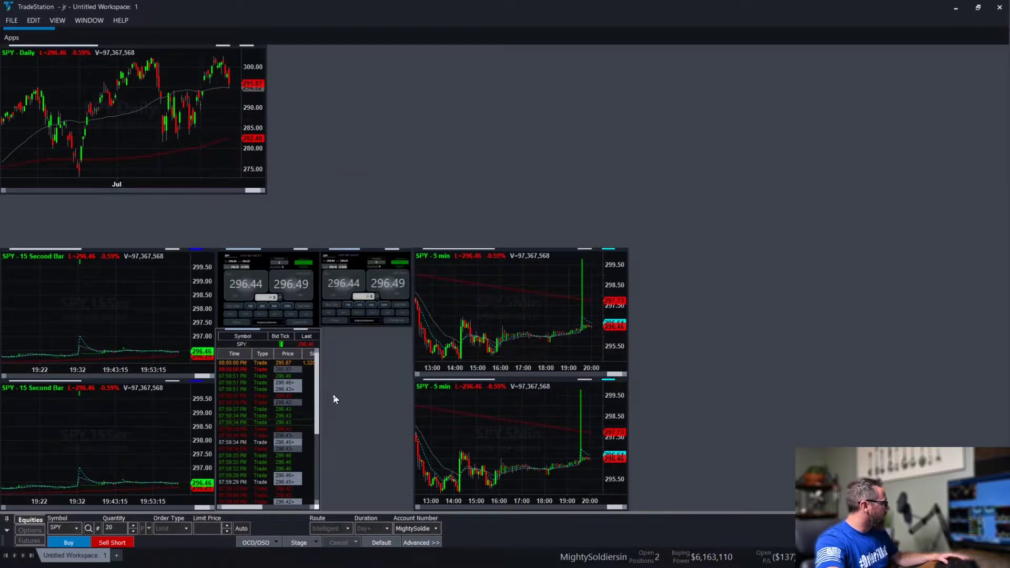
Step: Remove the Type column from the Time & Sales trade list and widen the Time column
right_click(271, 380)
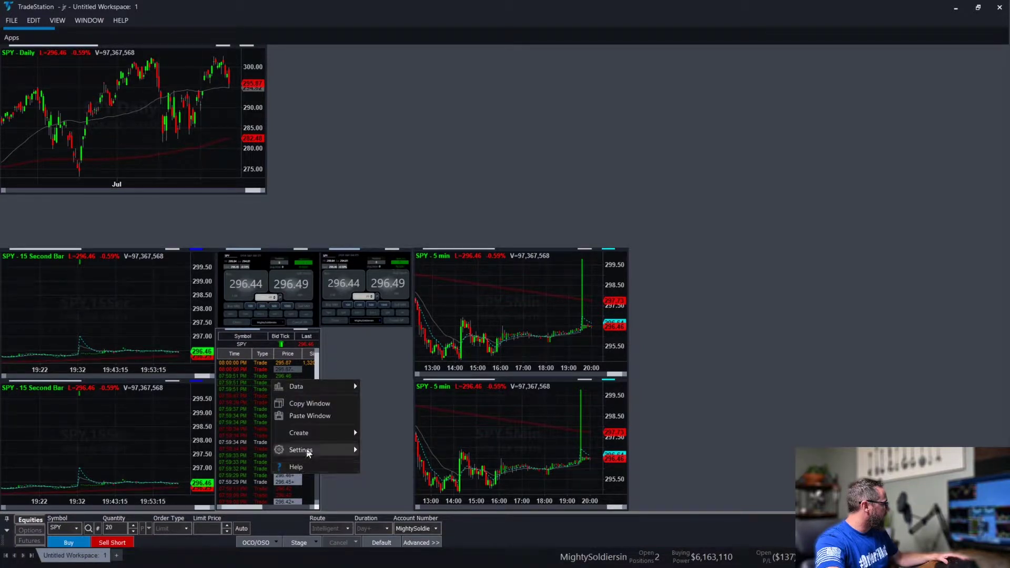
mouse_move(311, 452)
mouse_move(410, 462)
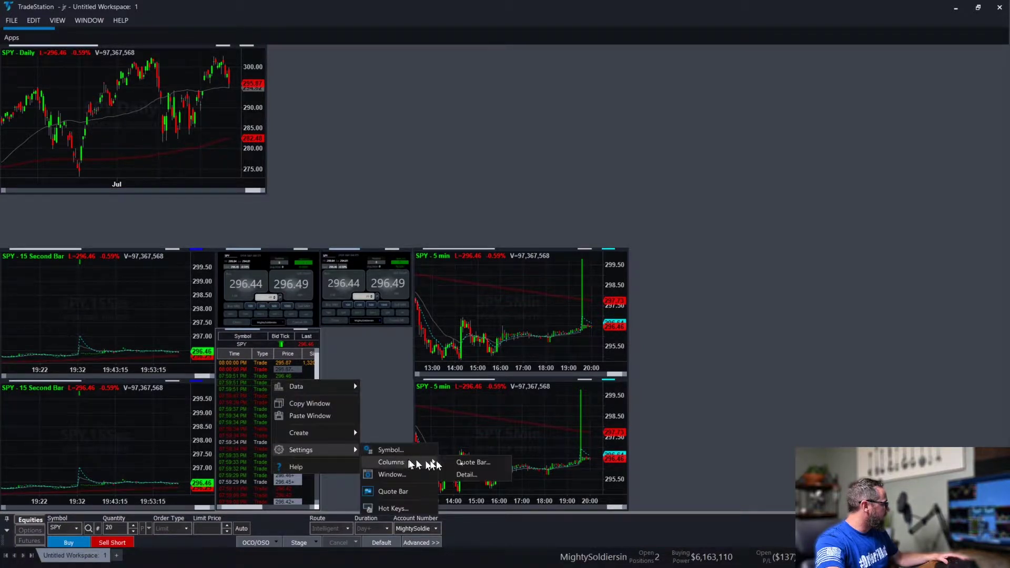
left_click(482, 475)
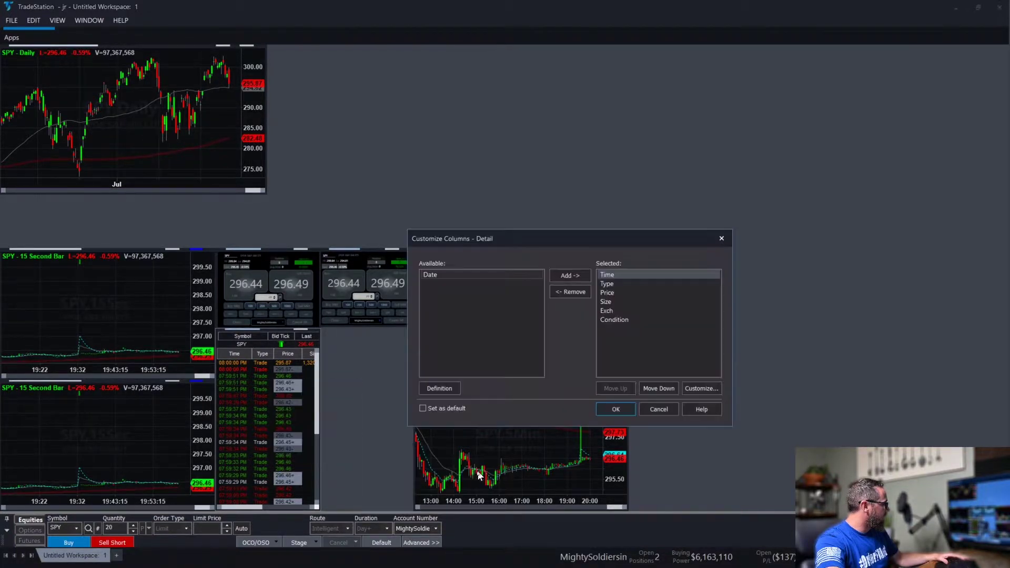
left_click(610, 284)
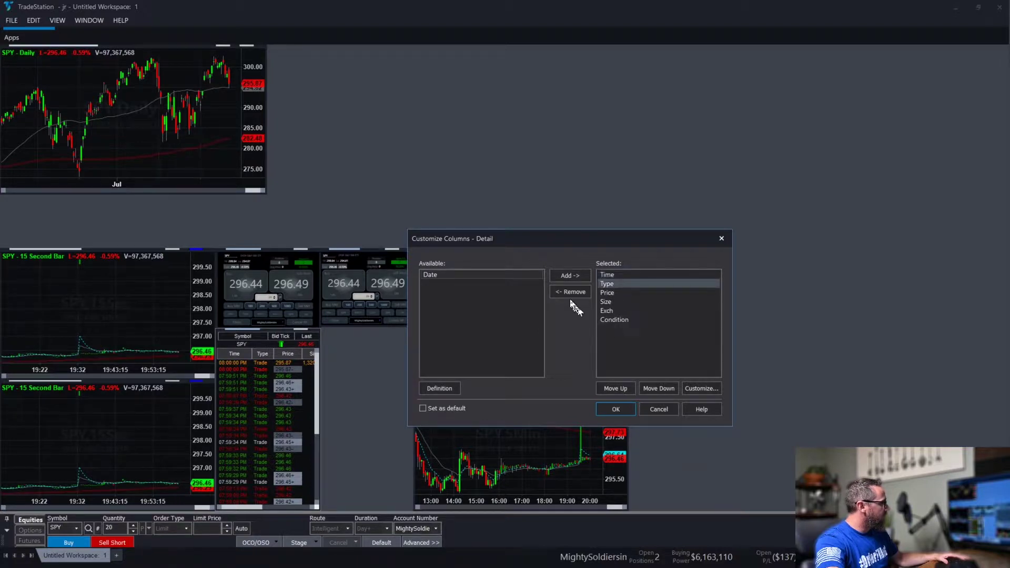
left_click(566, 293)
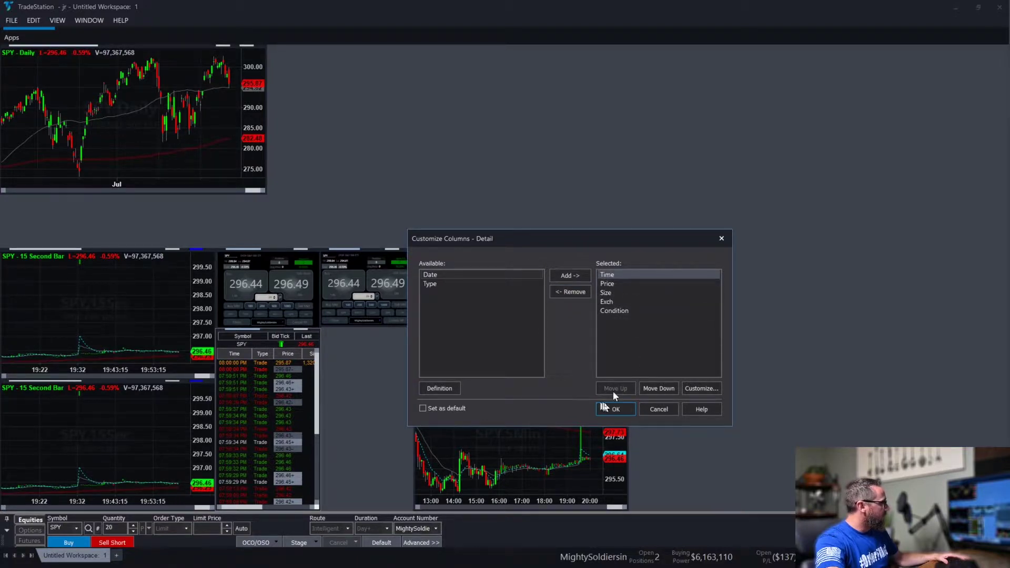
left_click(610, 409)
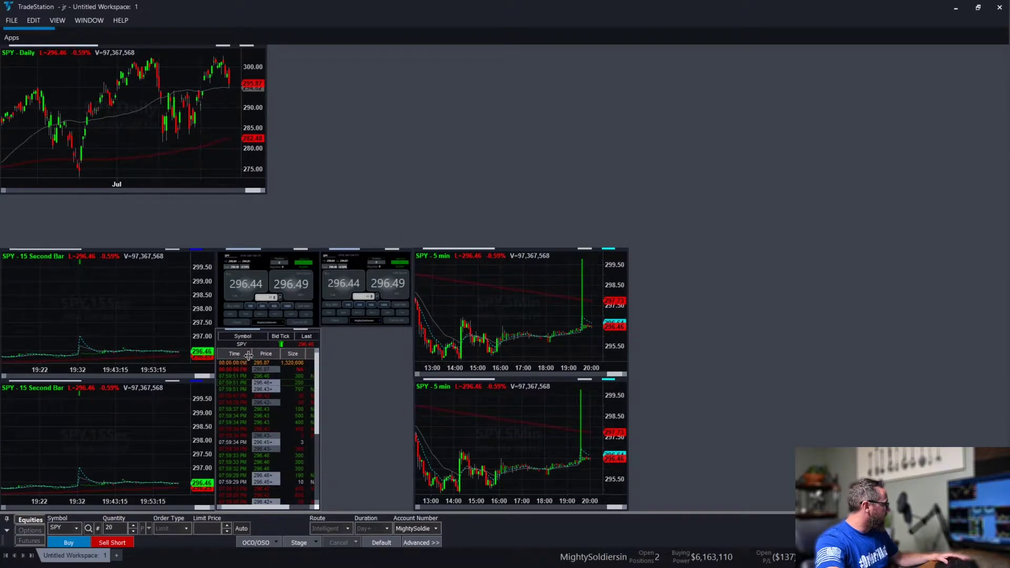
left_click_drag(248, 355, 257, 354)
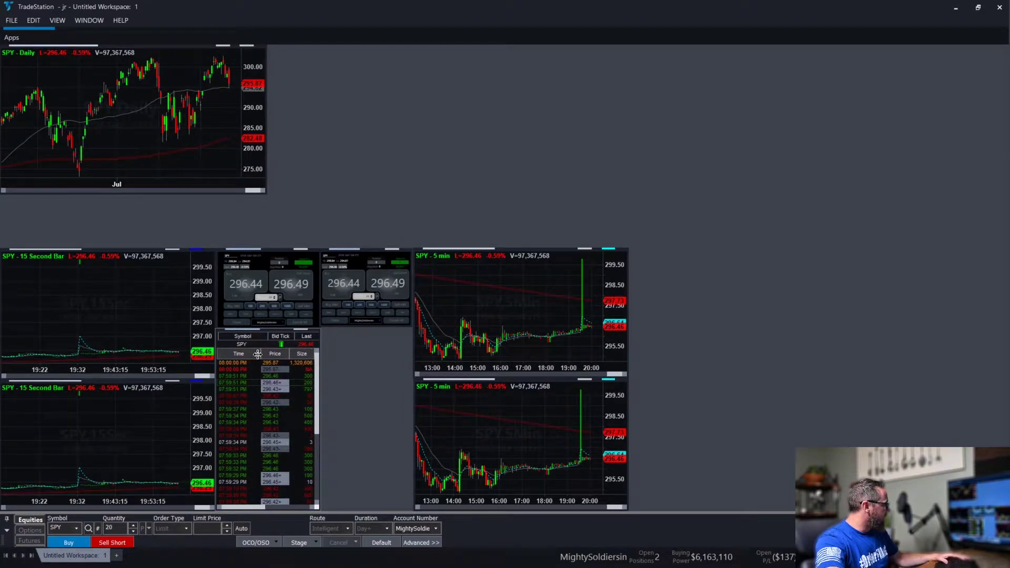
right_click(250, 372)
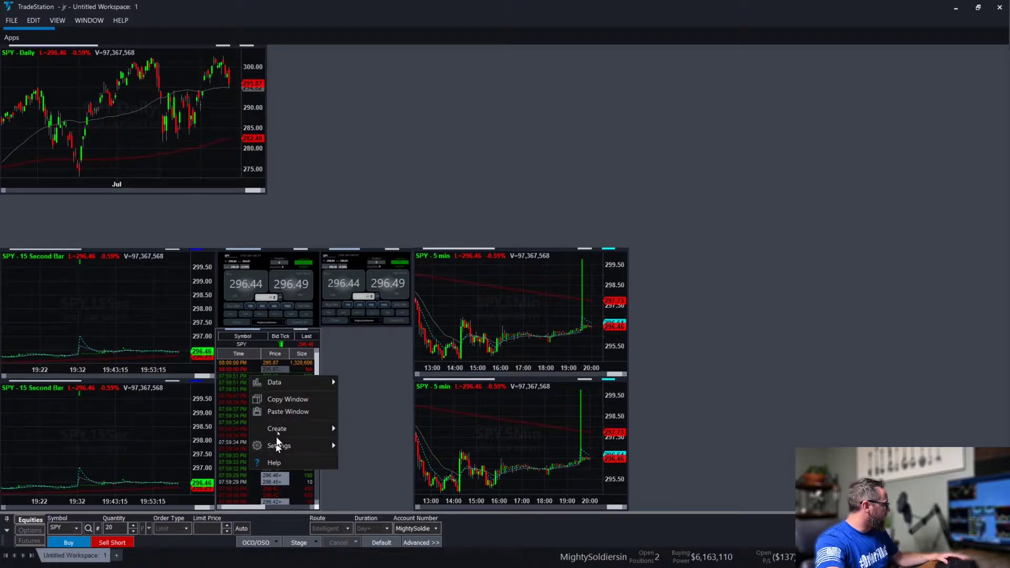
Step: Add a second compact SPY Time & Sales window beside the first, under the second trade bar
left_click(347, 345)
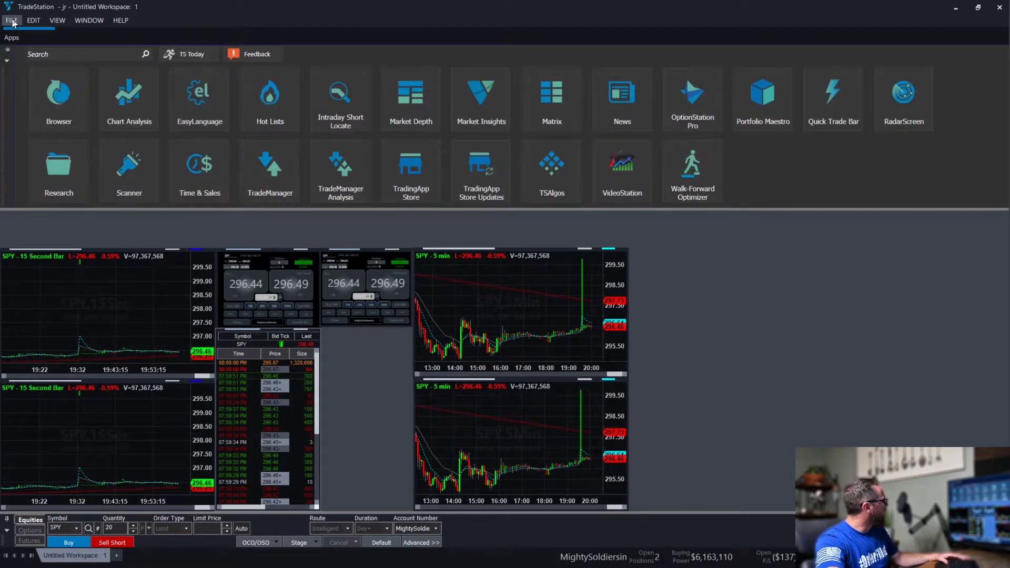
mouse_move(11, 37)
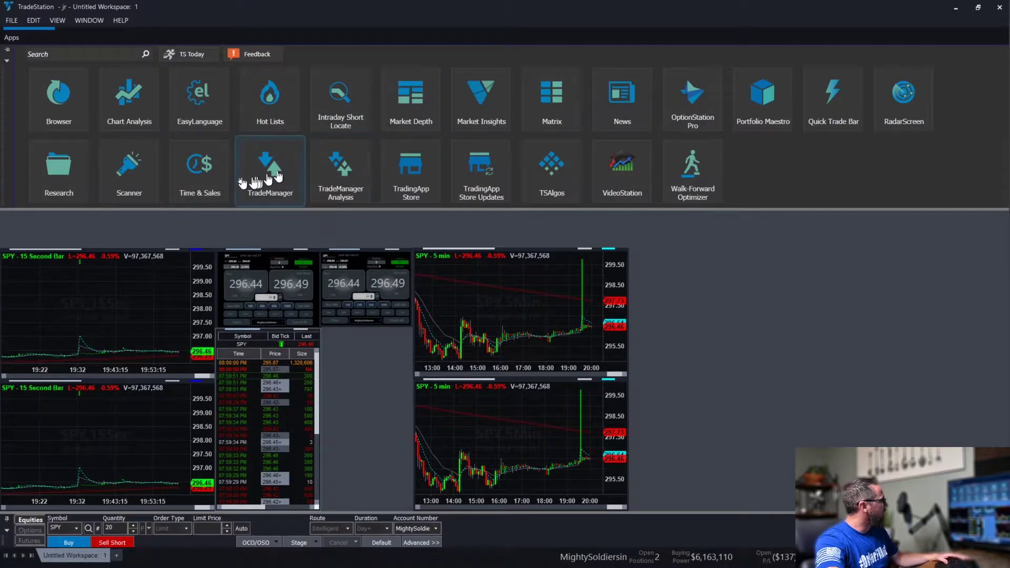
left_click(221, 184)
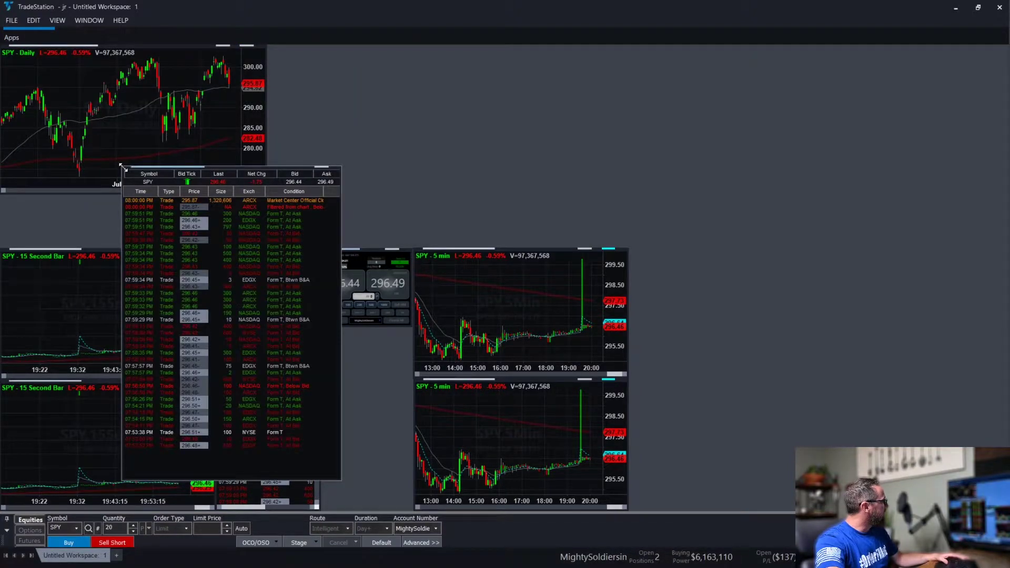
left_click_drag(230, 252, 243, 266)
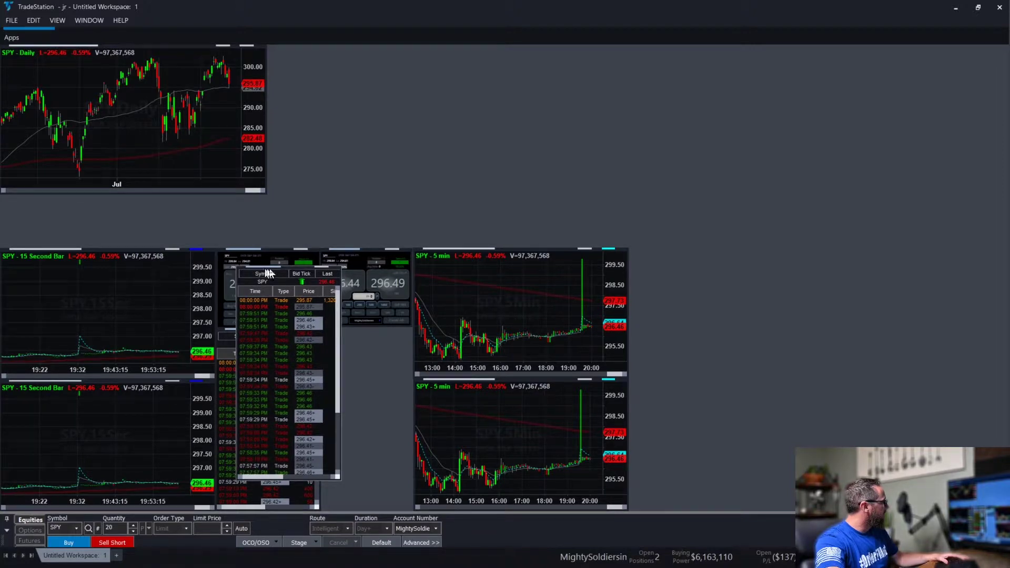
left_click_drag(267, 267, 323, 328)
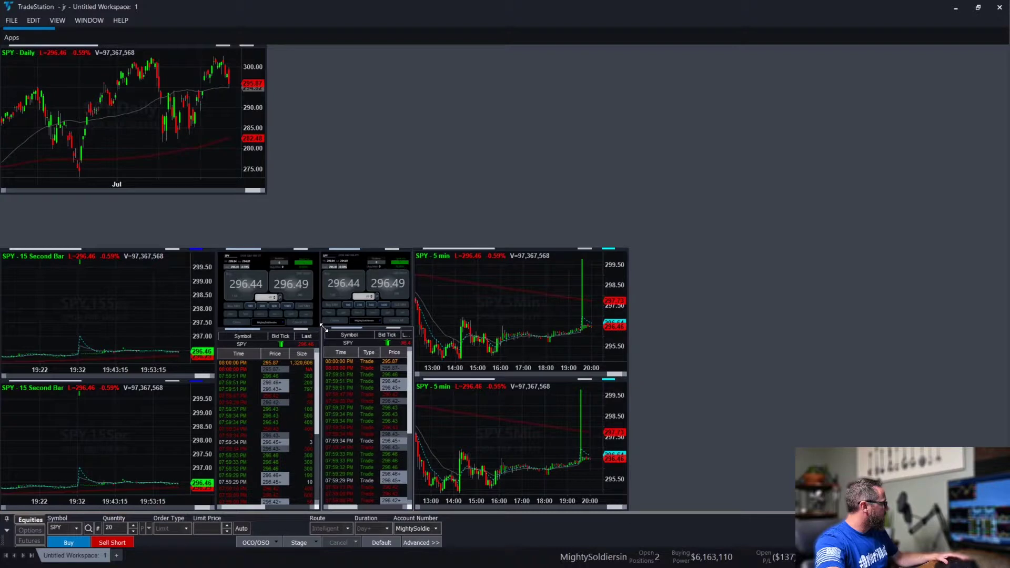
Step: Remove the Type column from the second Time & Sales list and widen the Size column
right_click(377, 378)
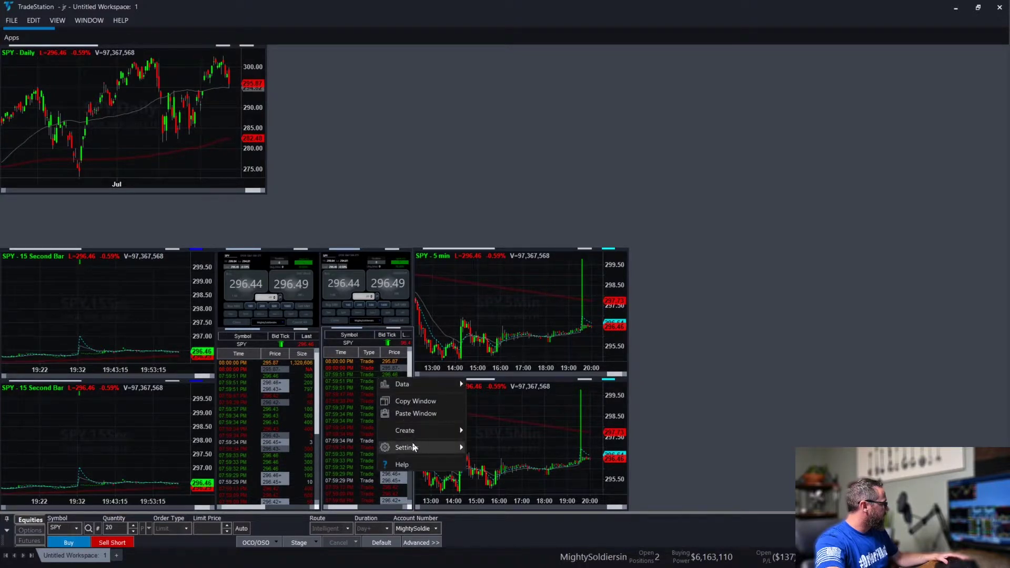
mouse_move(414, 448)
mouse_move(500, 460)
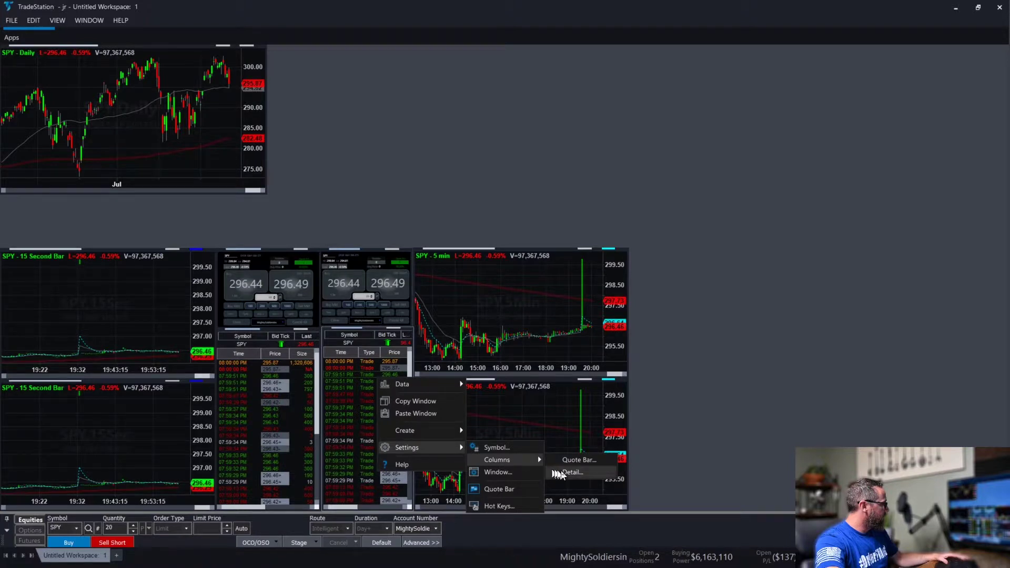
left_click(555, 471)
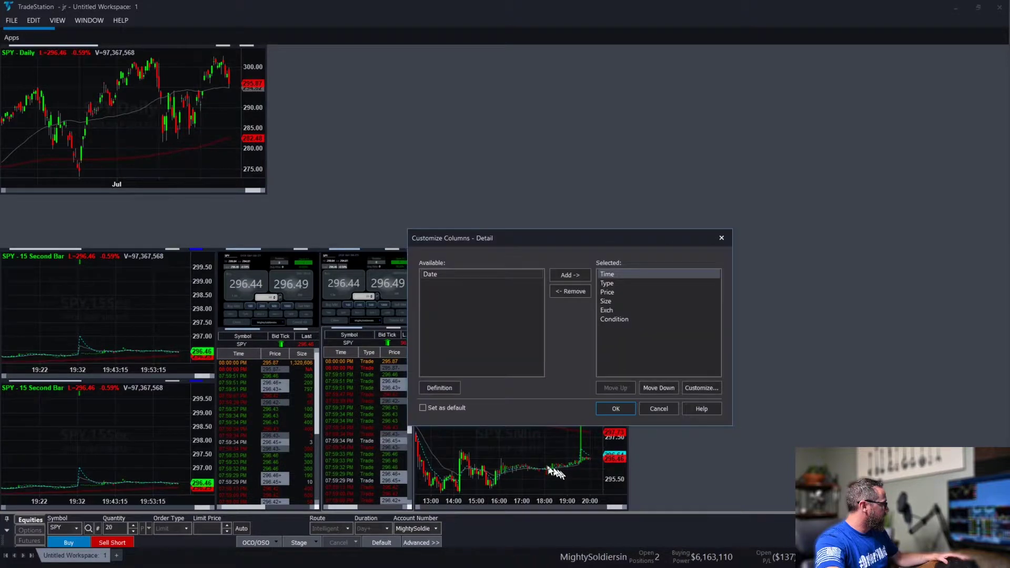
left_click(608, 284)
left_click(568, 292)
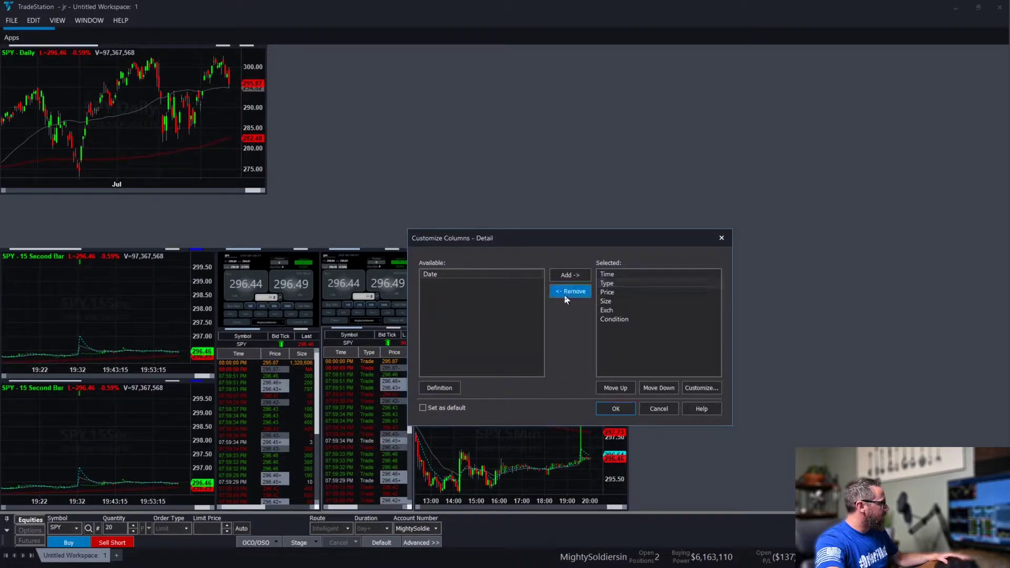
left_click(608, 408)
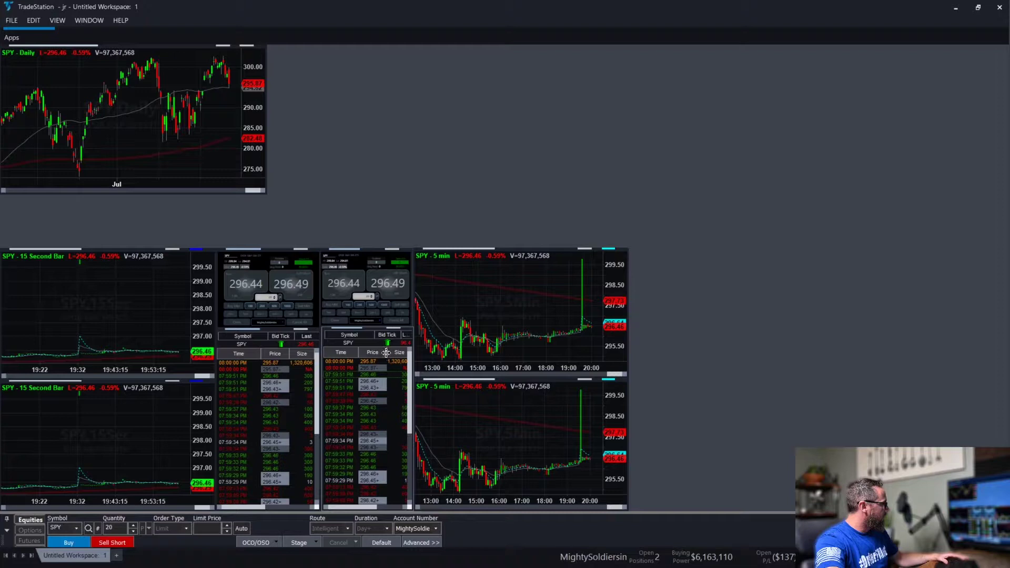
left_click_drag(387, 352, 382, 353)
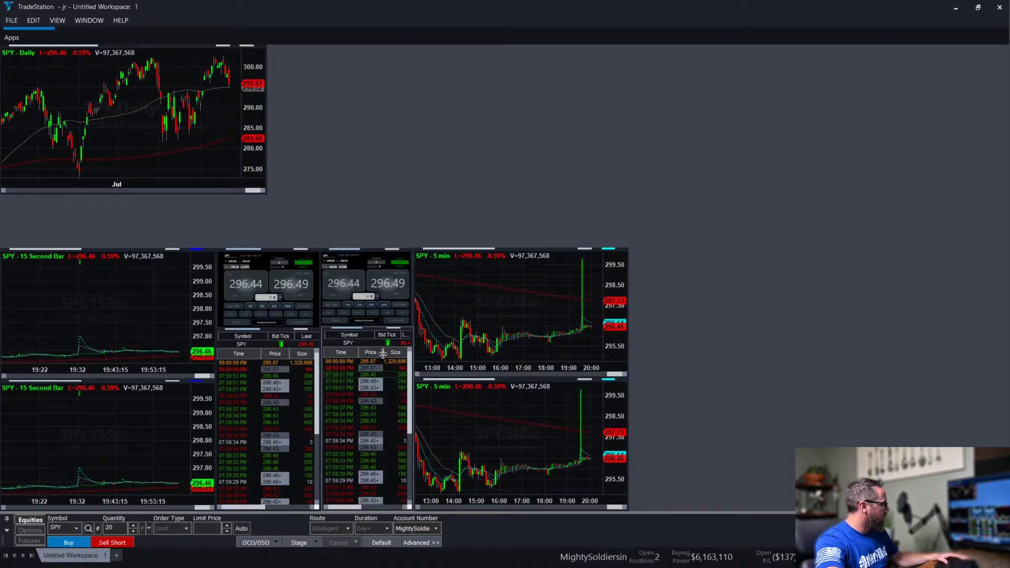
Step: Open the second Time & Sales window settings and close them without changes
right_click(390, 393)
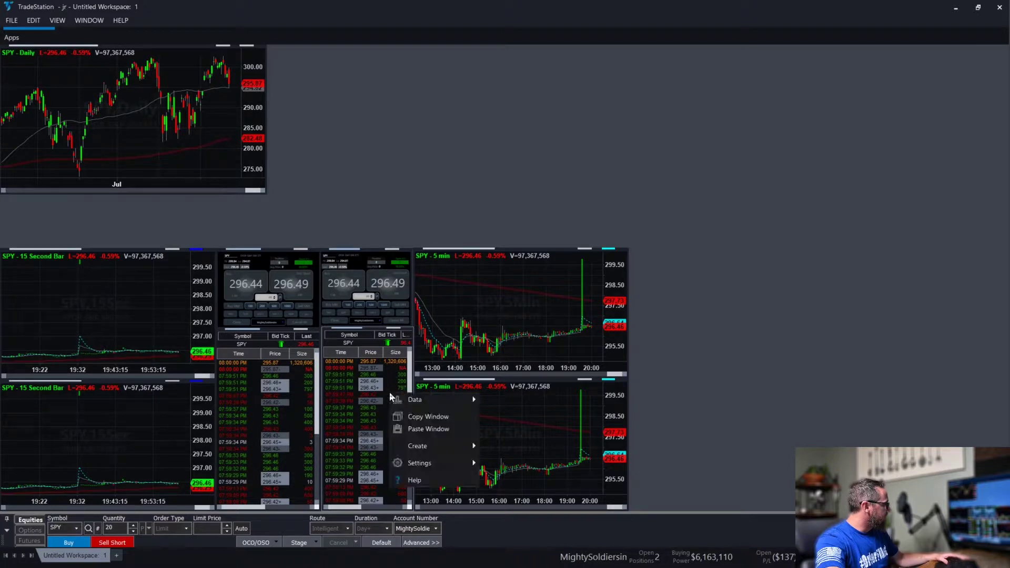
mouse_move(435, 464)
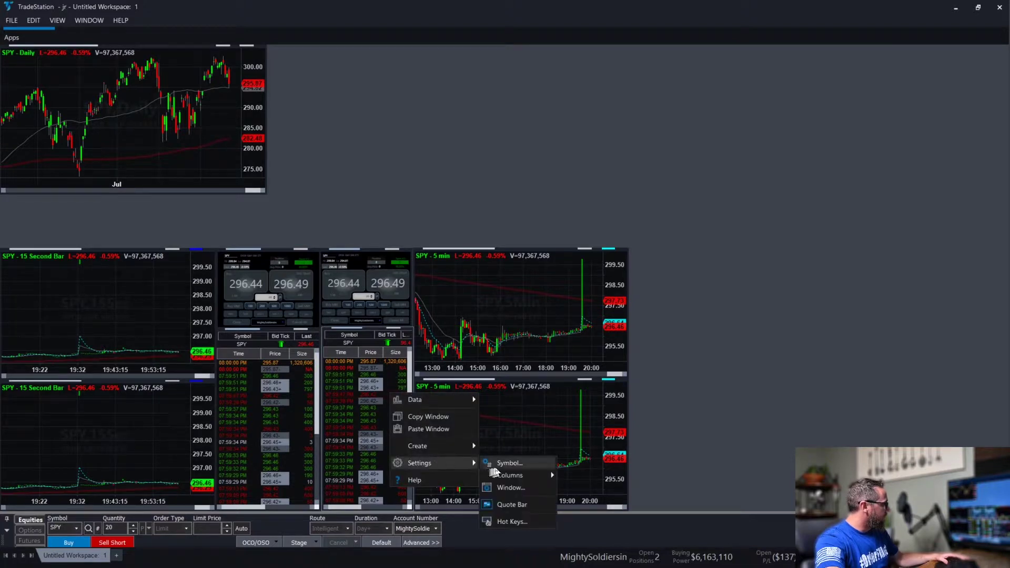
left_click(511, 489)
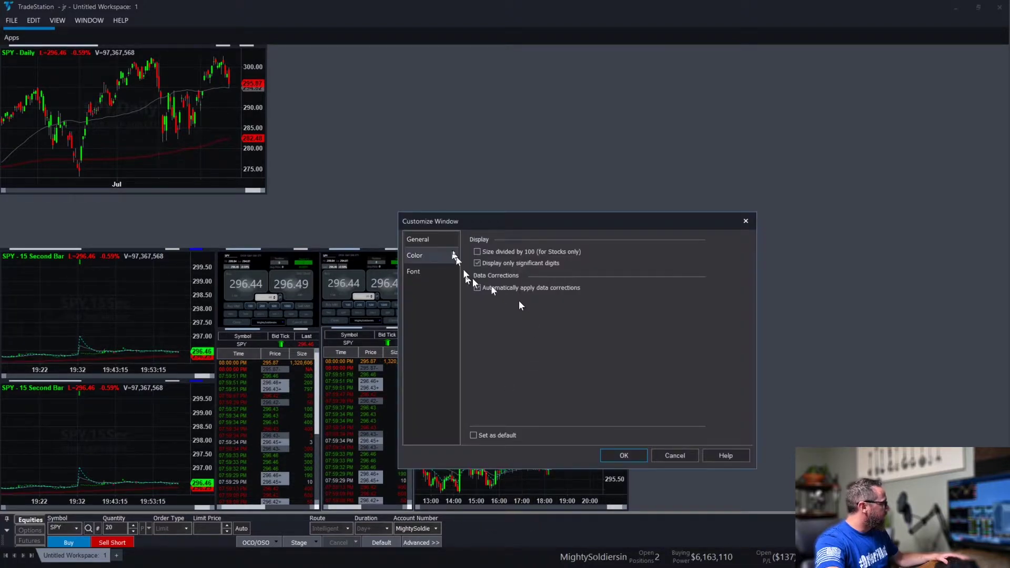
left_click(683, 458)
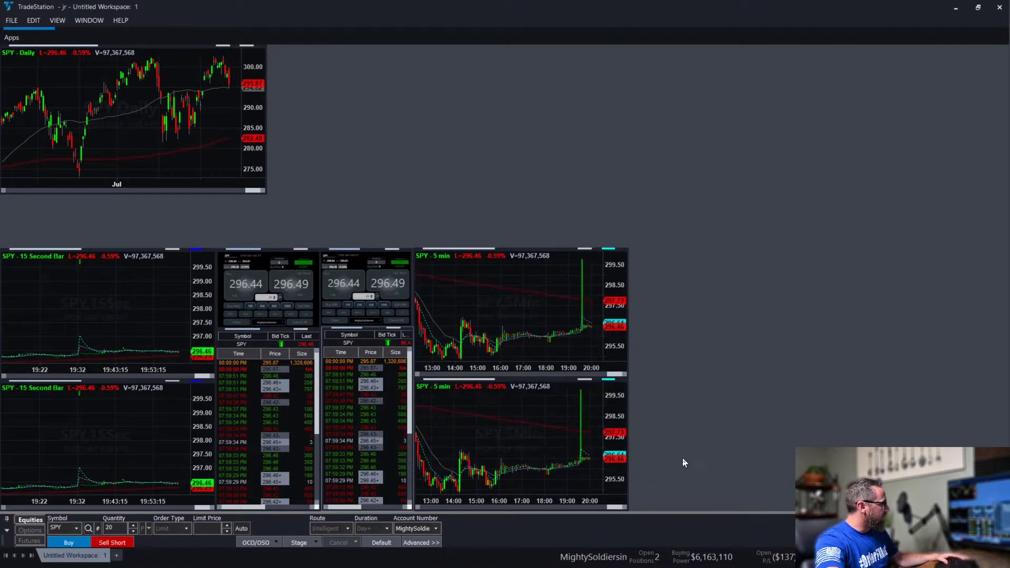
Step: Remove Net Chg, Bid, Ask, High and Low from the second Time & Sales quote bar
right_click(386, 385)
mouse_move(413, 455)
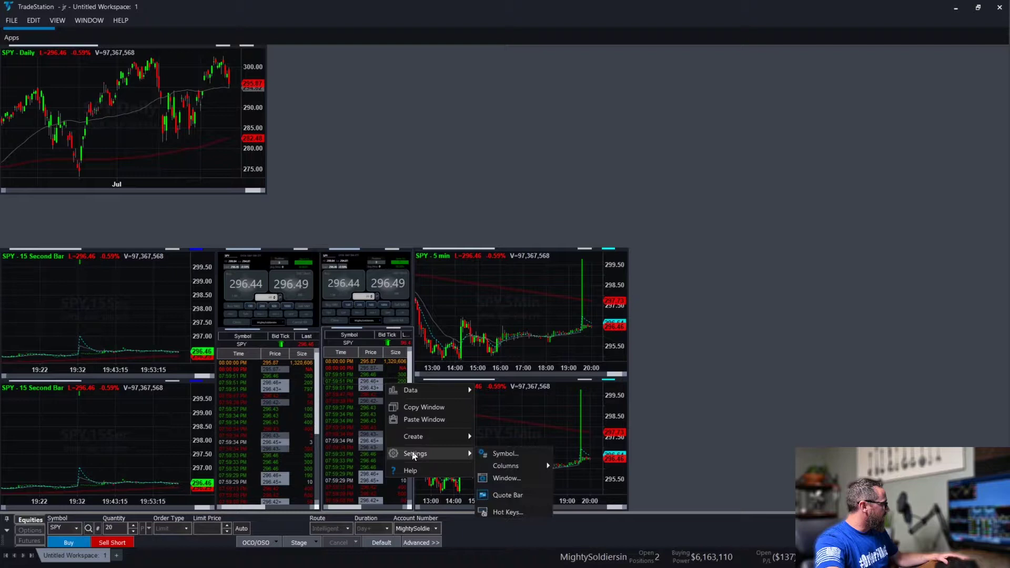
mouse_move(519, 466)
left_click(573, 467)
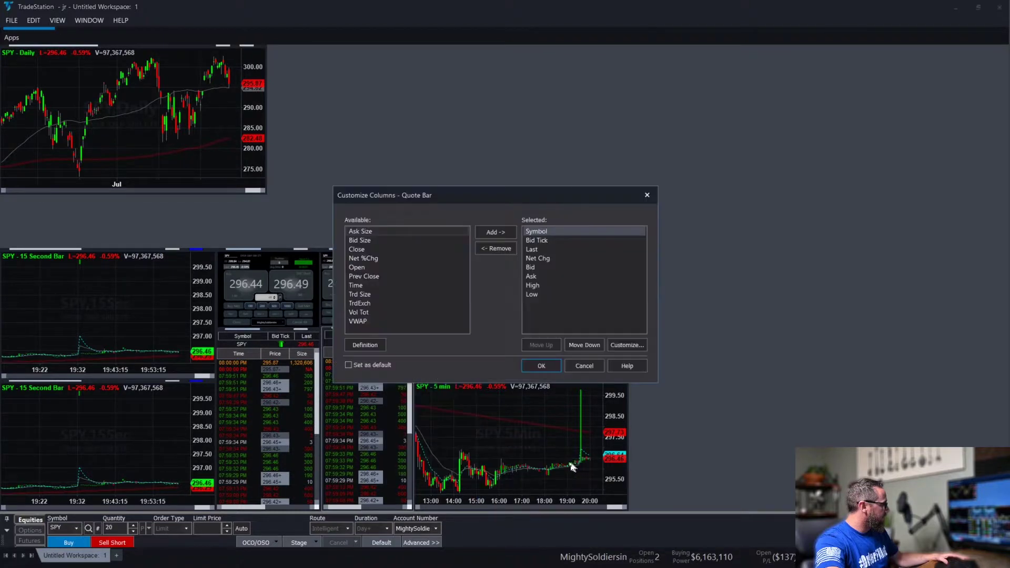
left_click(530, 258)
left_click(499, 249)
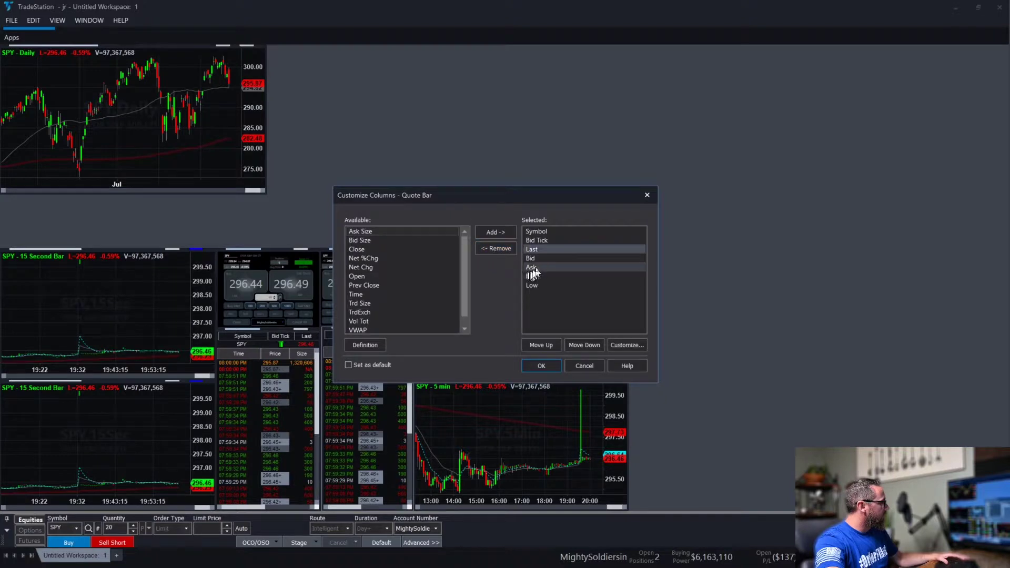
left_click(499, 250)
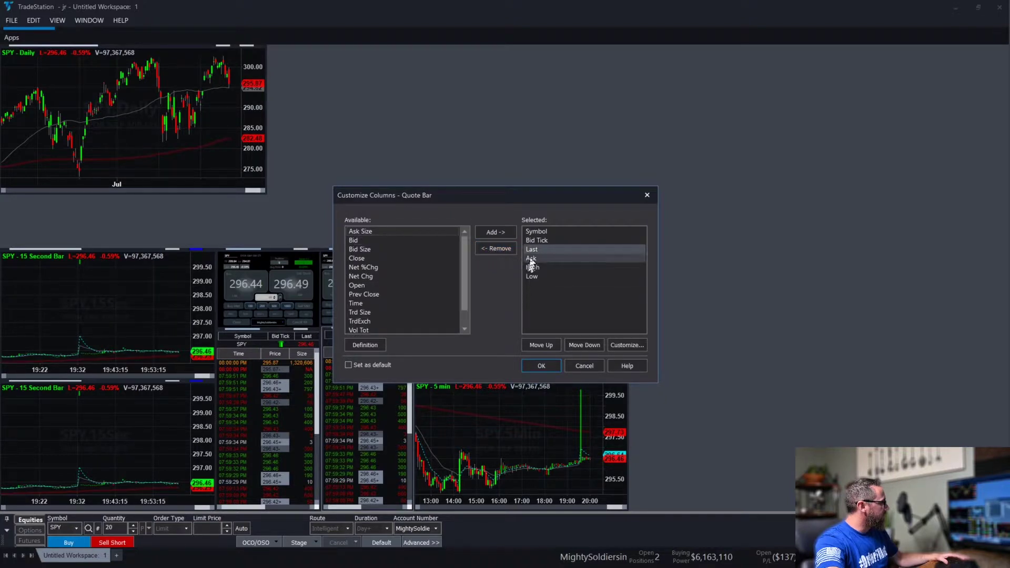
left_click(500, 250)
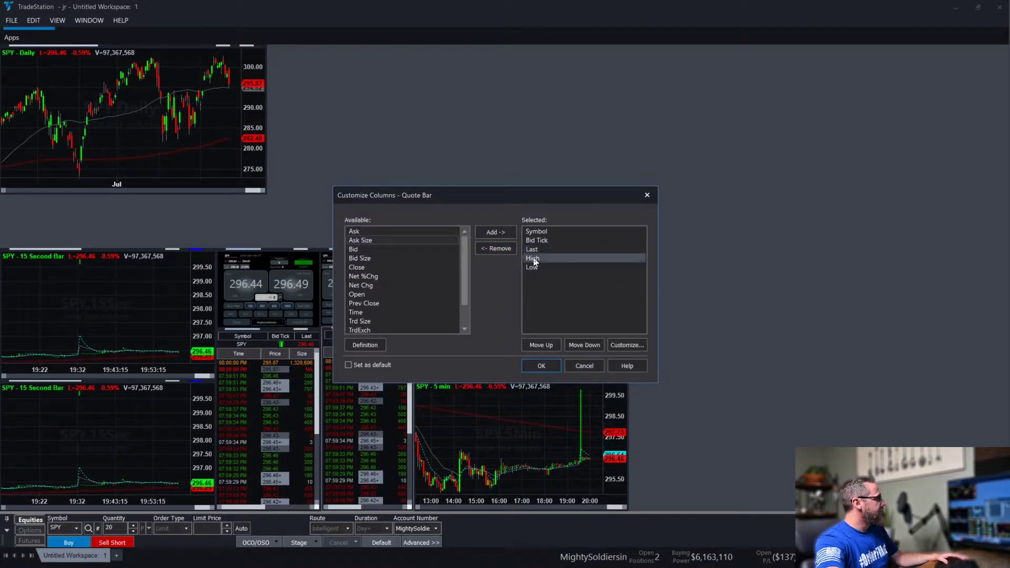
left_click(503, 250)
left_click(532, 258)
left_click(498, 248)
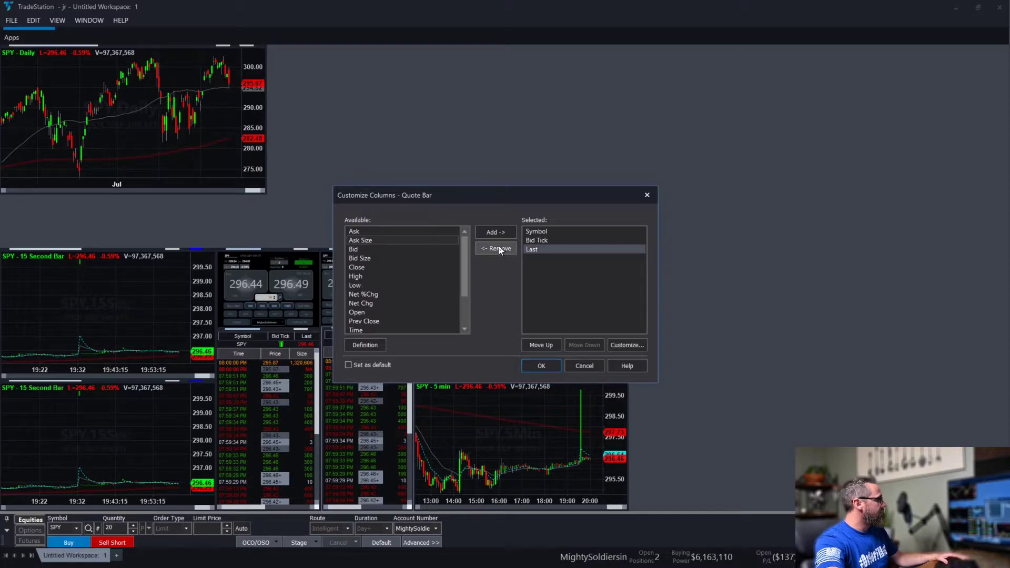
left_click(541, 365)
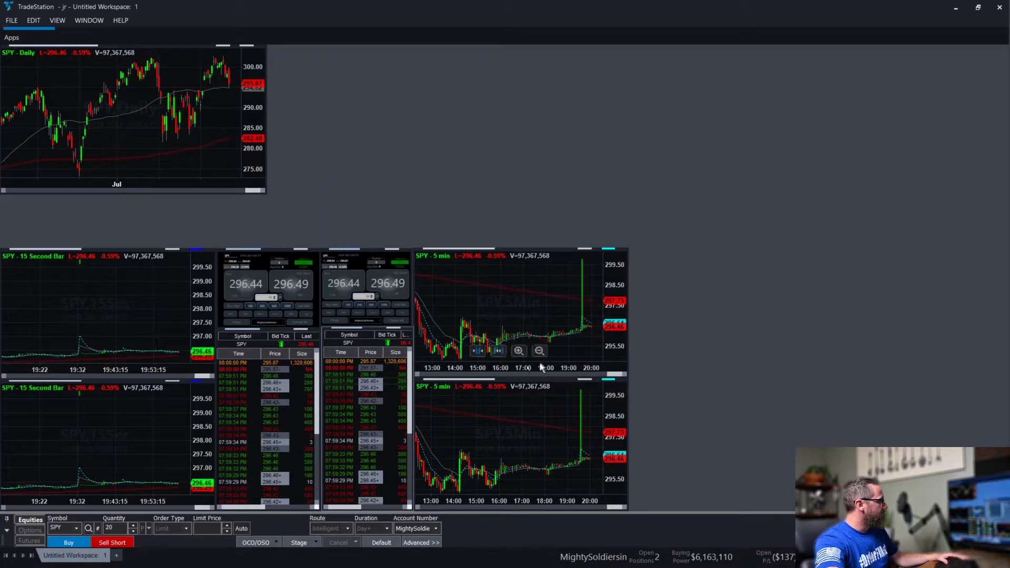
Step: Add a TradeManager orders window and shrink it to a small panel under the SPY Daily chart
left_click(16, 37)
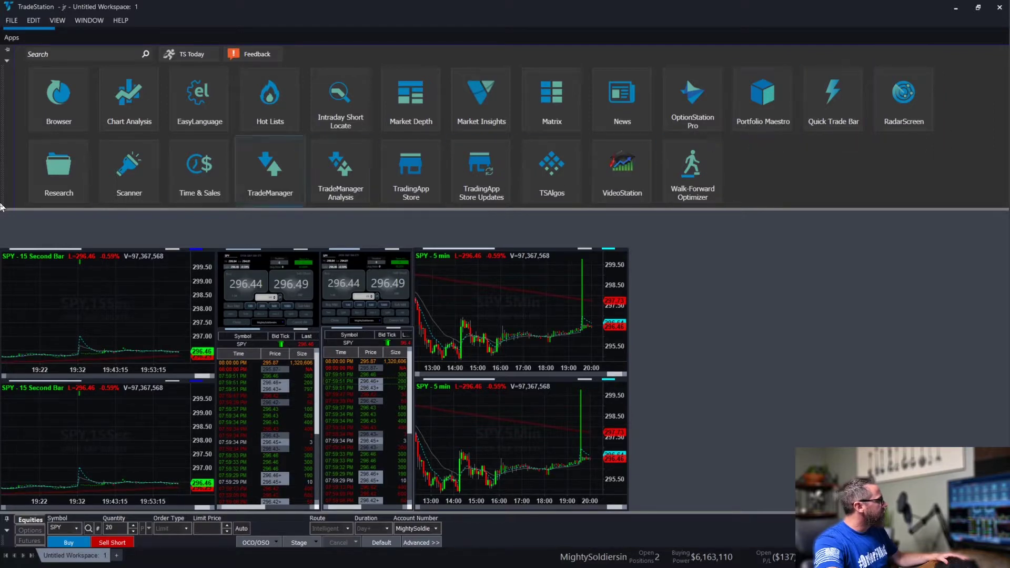
left_click(290, 187)
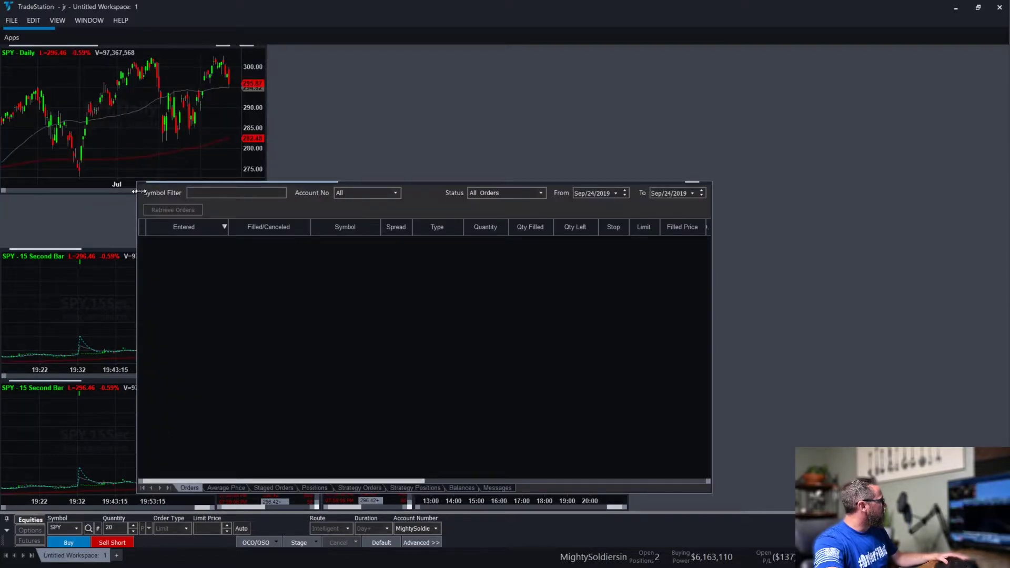
left_click_drag(138, 183, 30, 154)
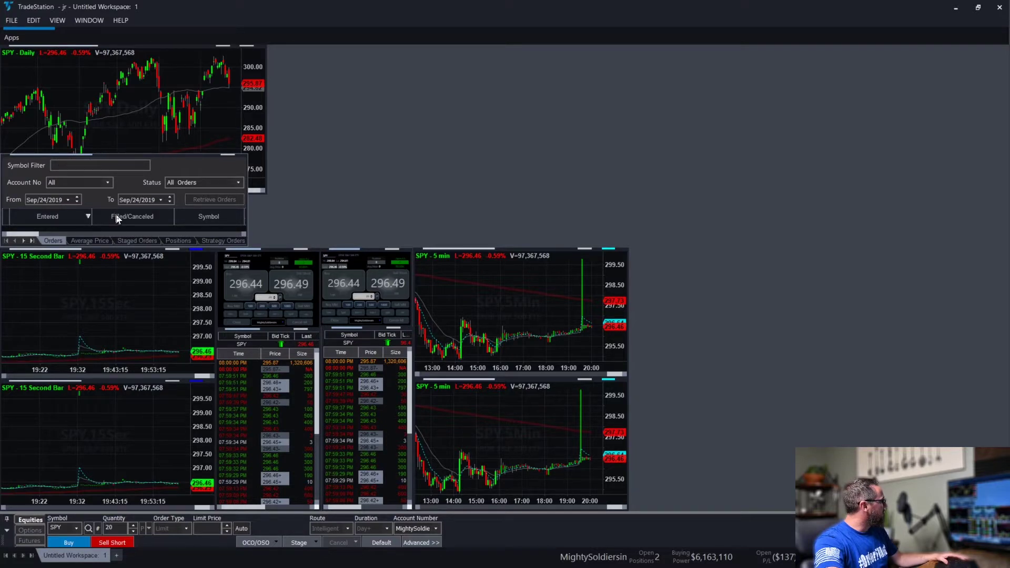
scroll(110, 218, "right", 2)
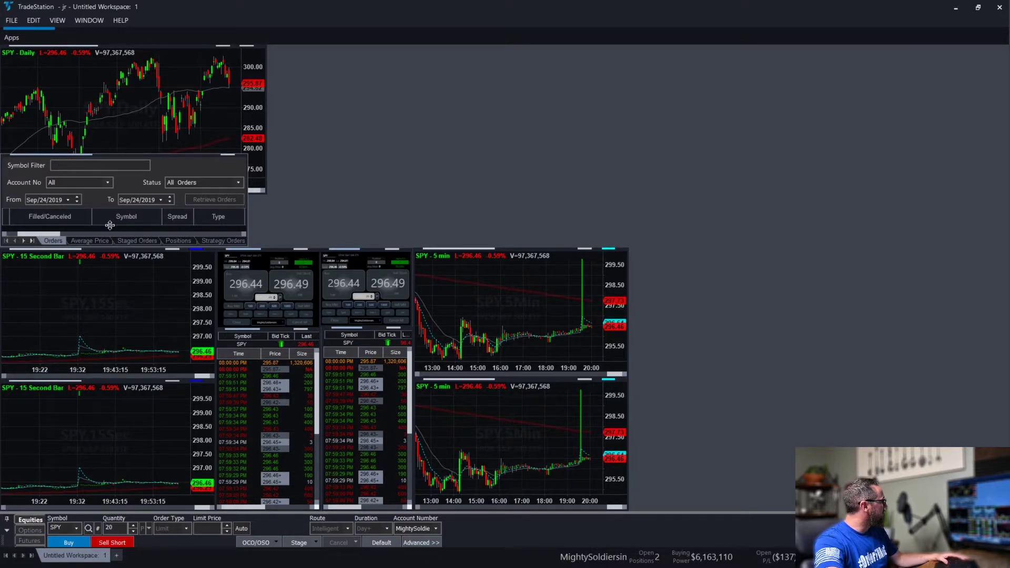
Step: Turn off Show Account Filter Bar and Show Total Row in the Orders window settings
right_click(109, 225)
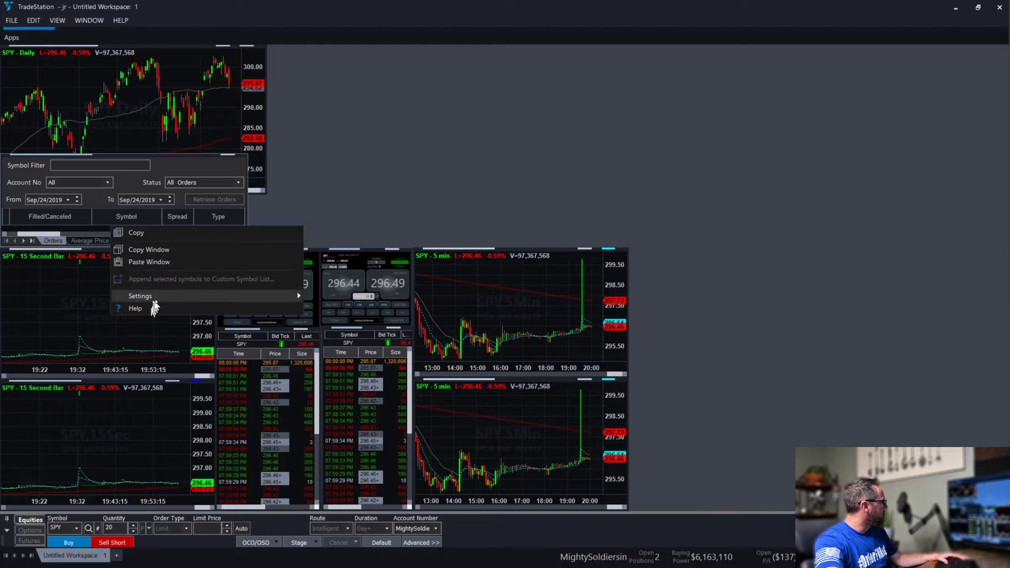
mouse_move(155, 297)
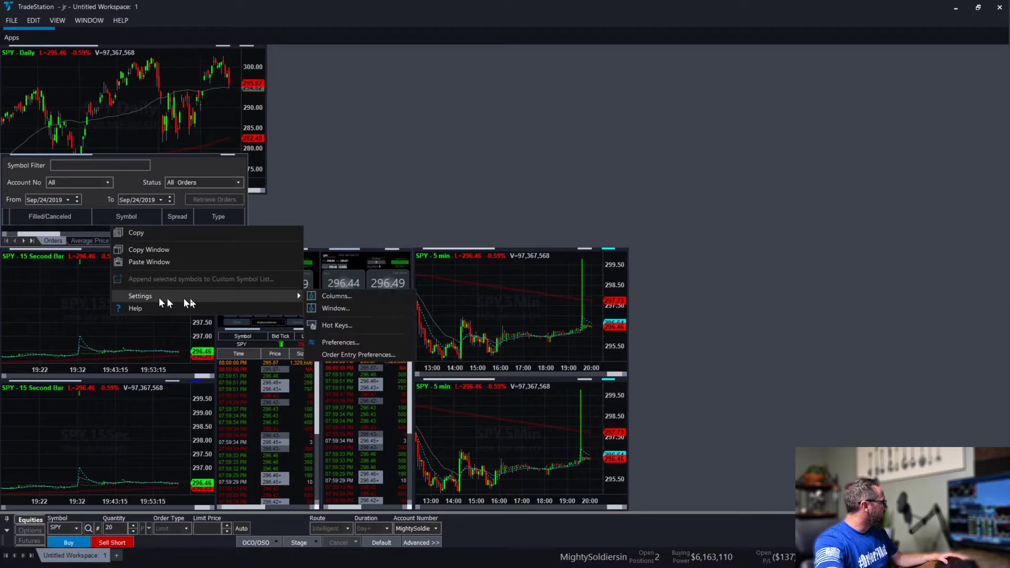
left_click(346, 308)
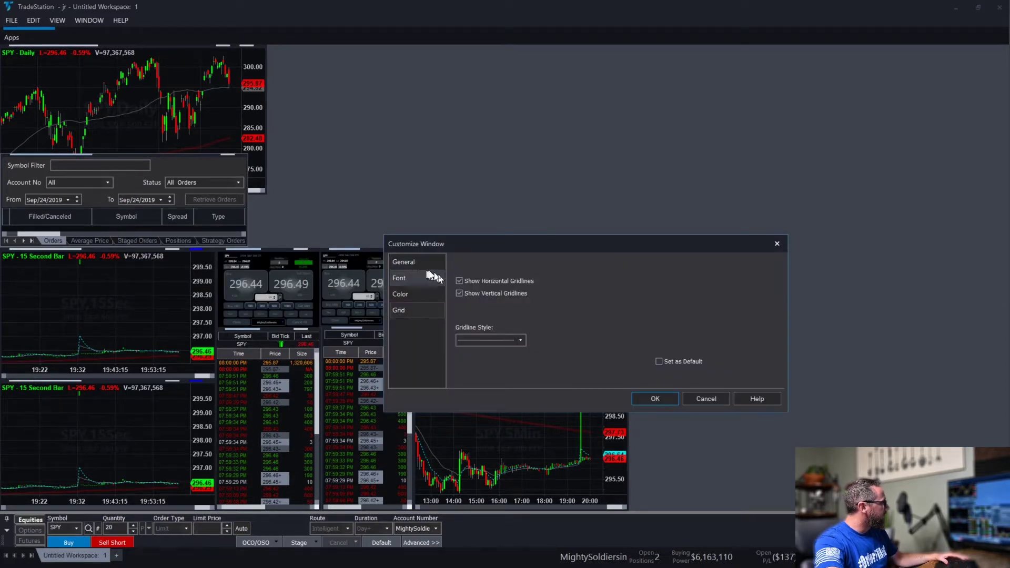
left_click(413, 266)
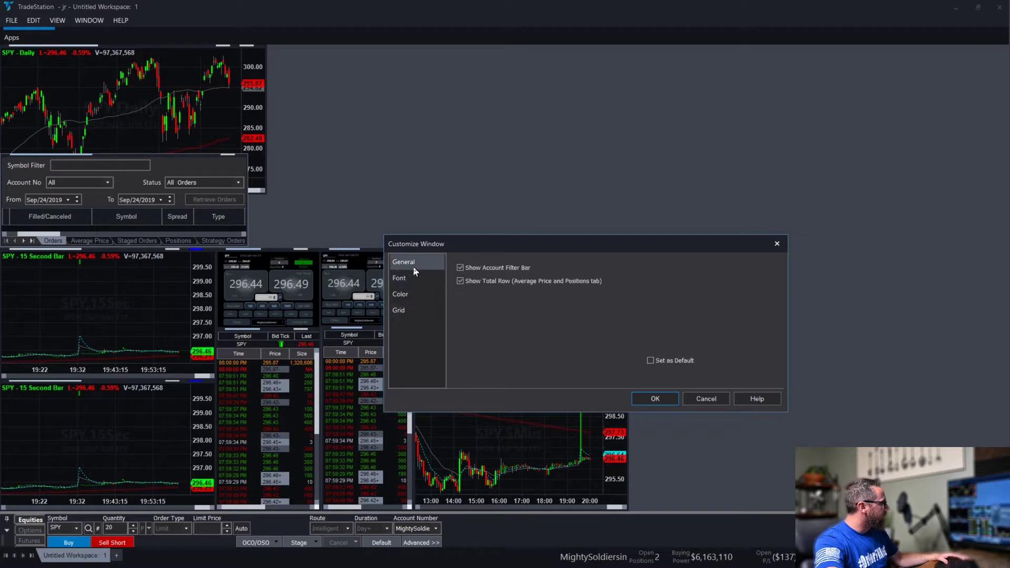
left_click(460, 281)
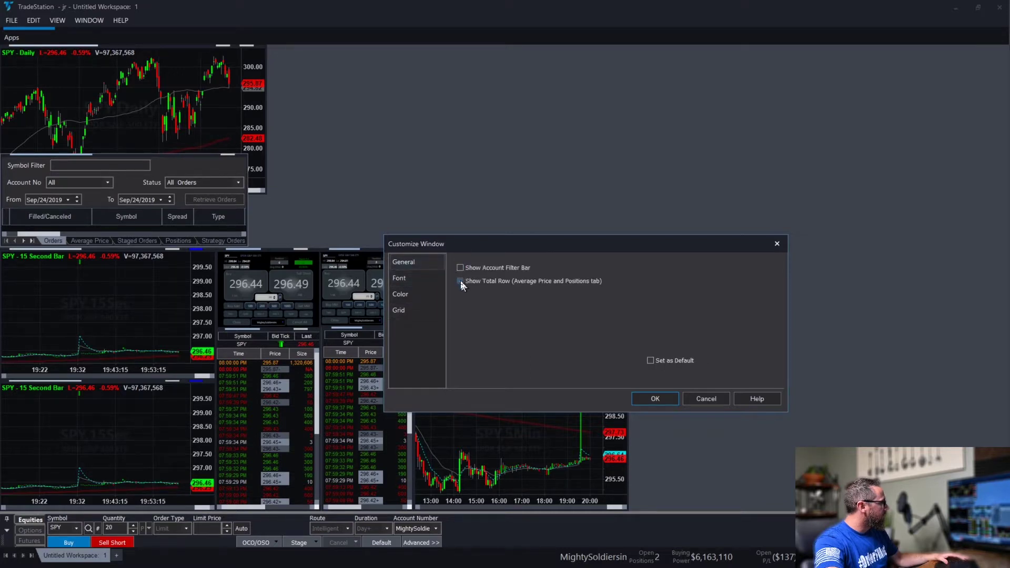
left_click(410, 281)
left_click(412, 294)
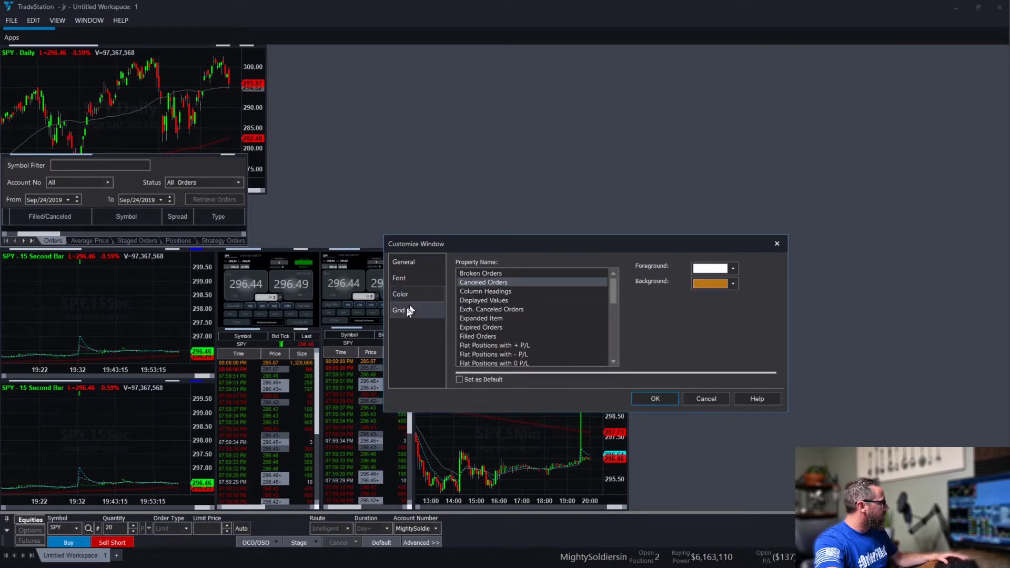
left_click(411, 311)
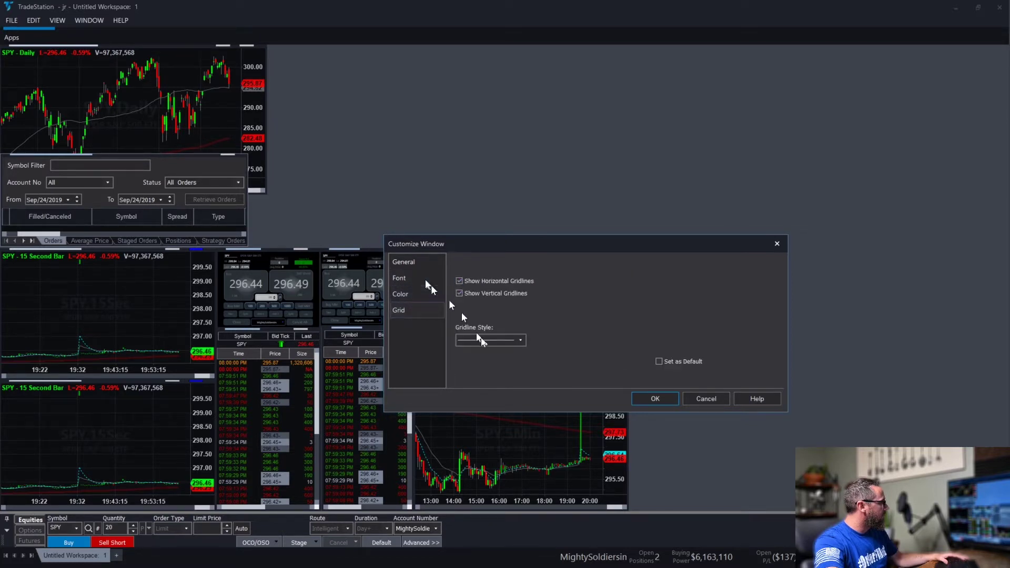
left_click(657, 399)
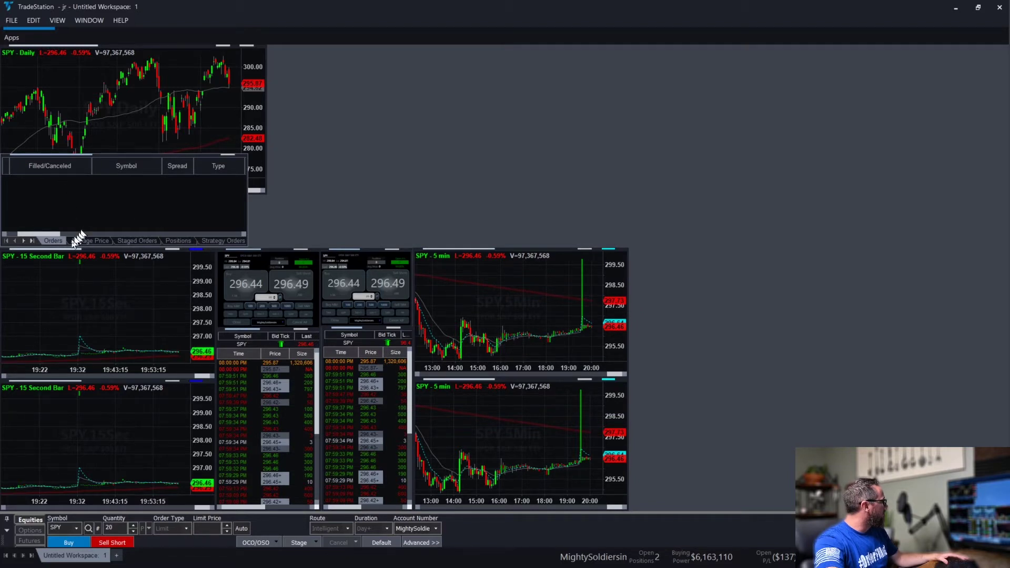
right_click(159, 210)
mouse_move(210, 271)
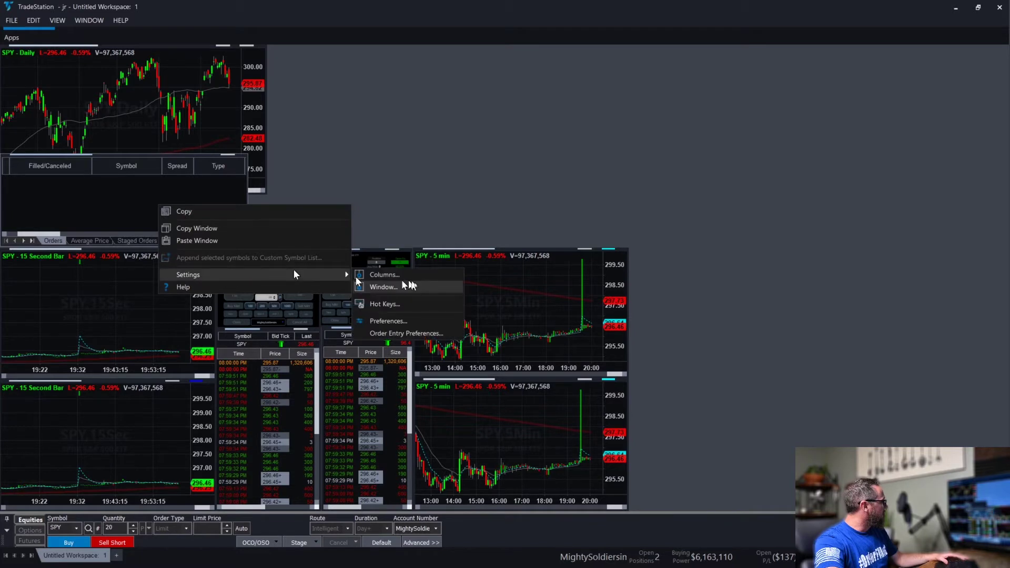
left_click(413, 278)
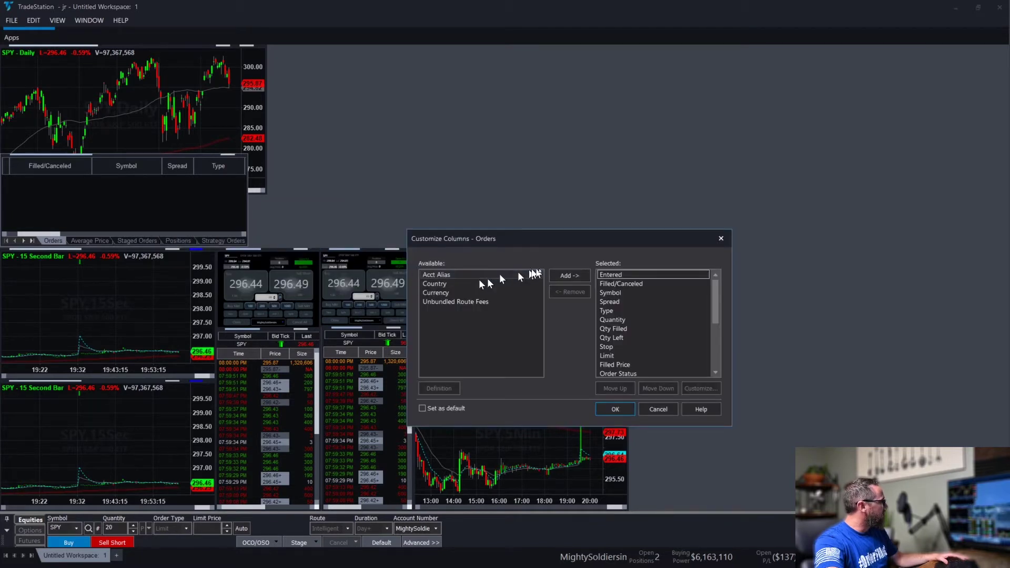
left_click(627, 275)
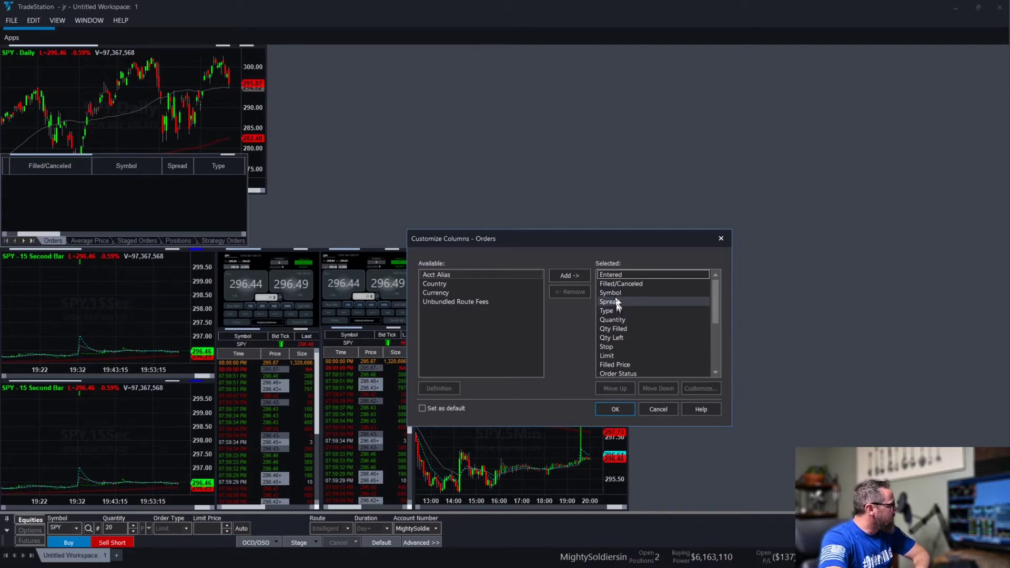
scroll(614, 354, "down", 2)
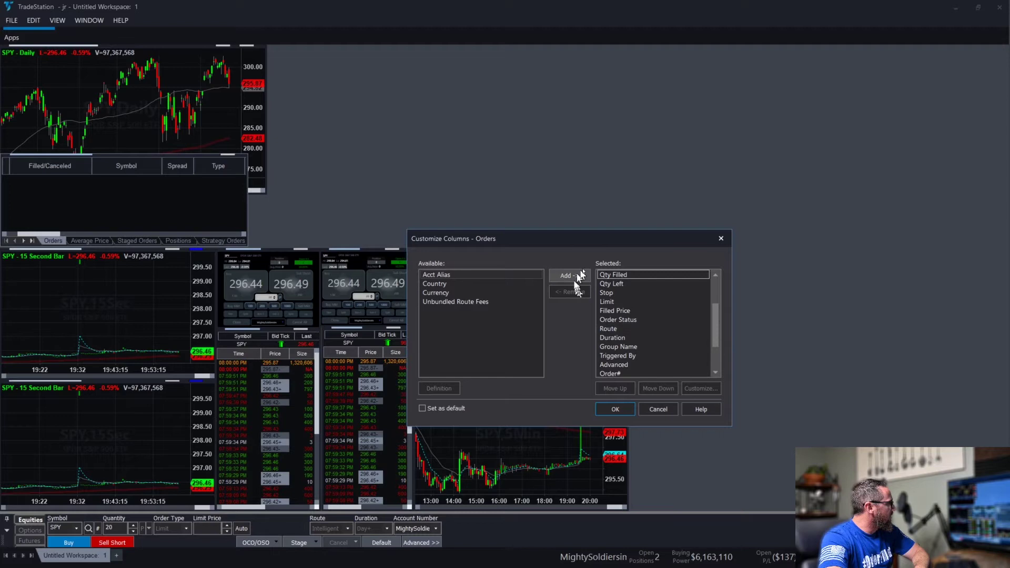
scroll(627, 333, "down", 1)
scroll(628, 329, "up", 3)
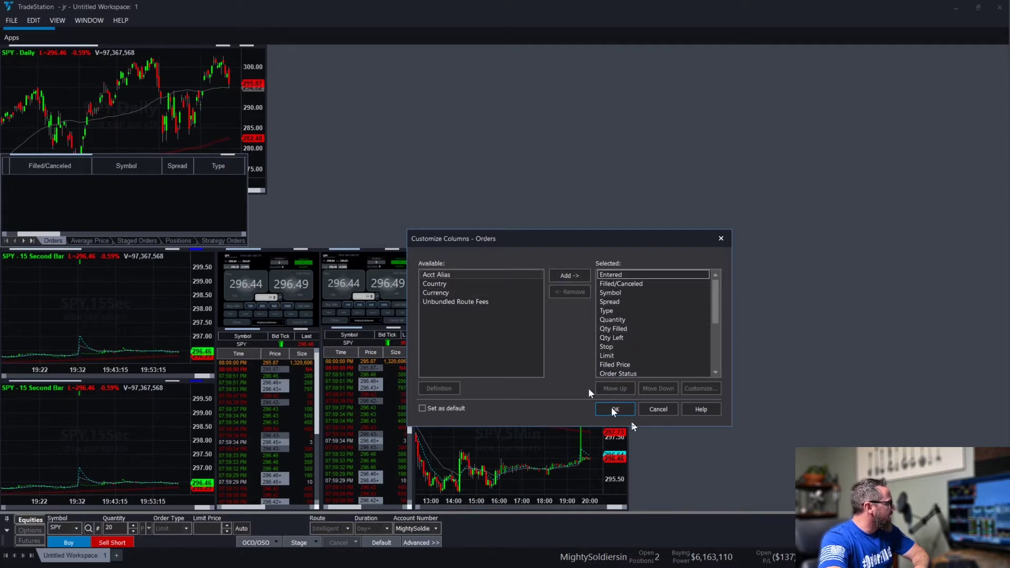
left_click(652, 409)
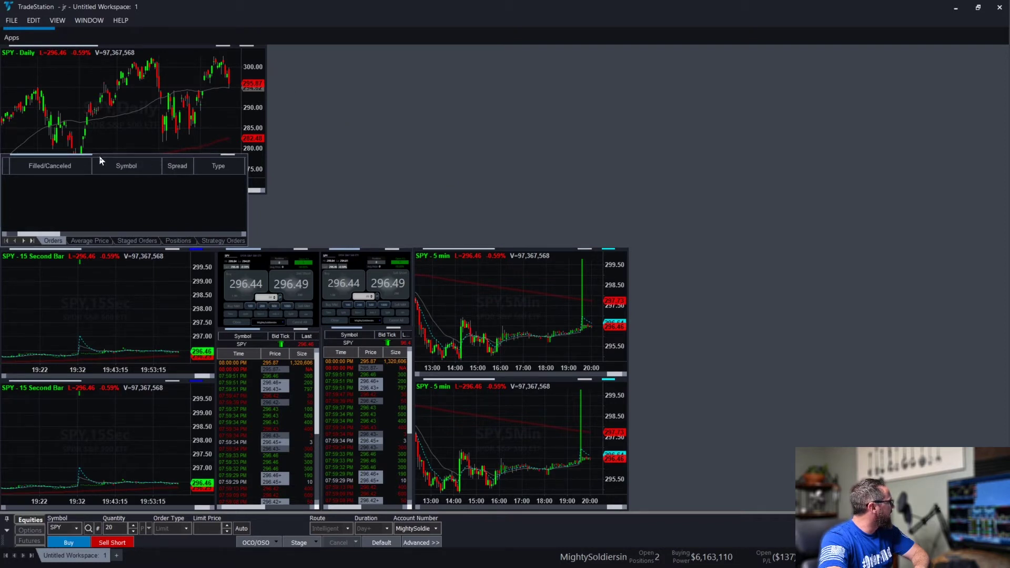
Step: Shorten the orders panel and shrink the SPY Daily chart so its date axis shows above it
mouse_move(101, 155)
left_mouse_down()
mouse_move(95, 185)
mouse_move(96, 169)
left_mouse_up()
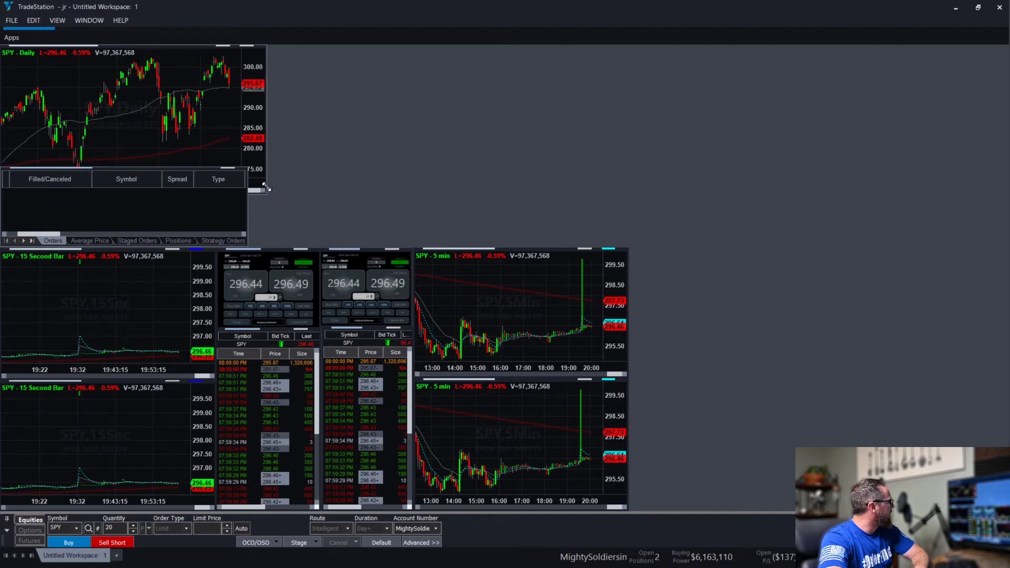
left_click_drag(265, 193, 272, 169)
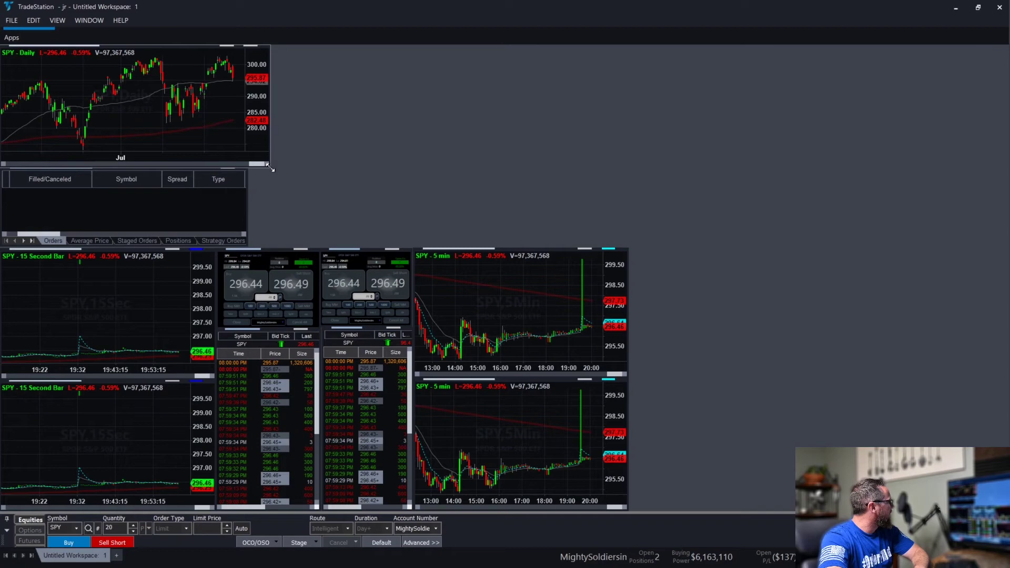
right_click(123, 208)
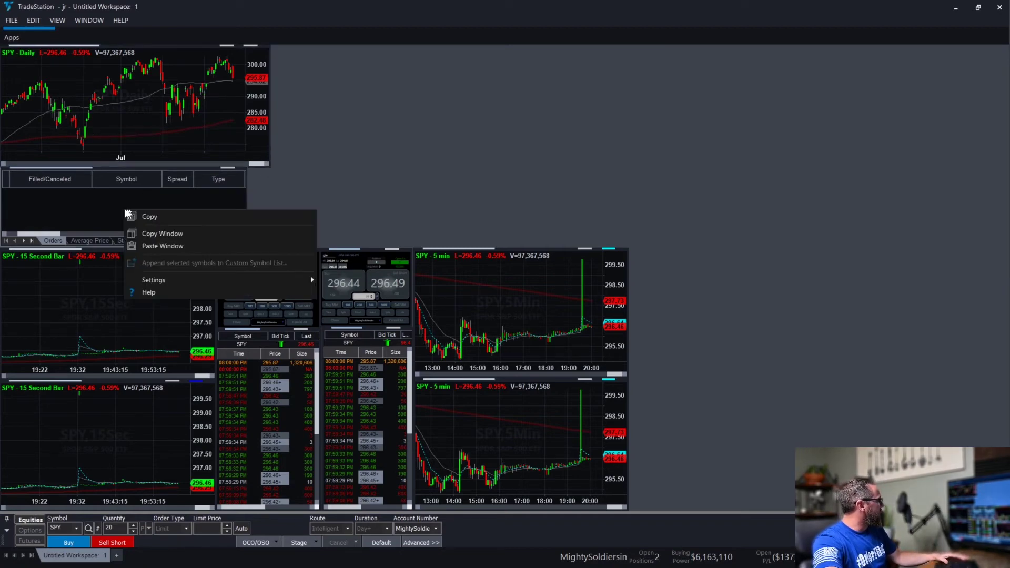